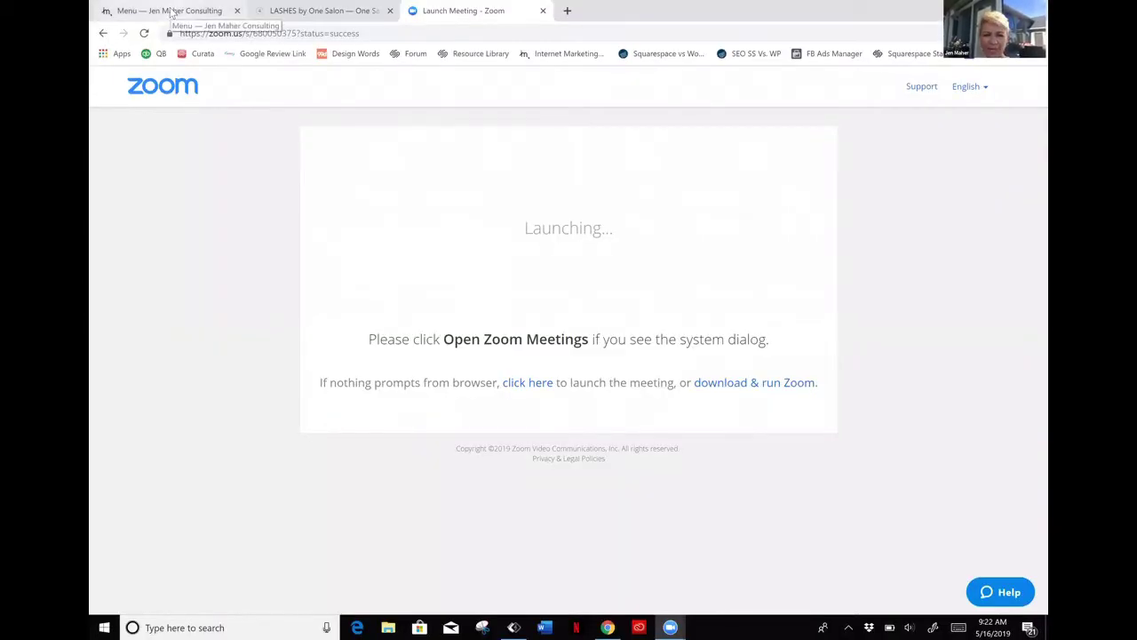
Open the empty Menu page's content for editing in Squarespace and add a Menu block to it
left_click(172, 12)
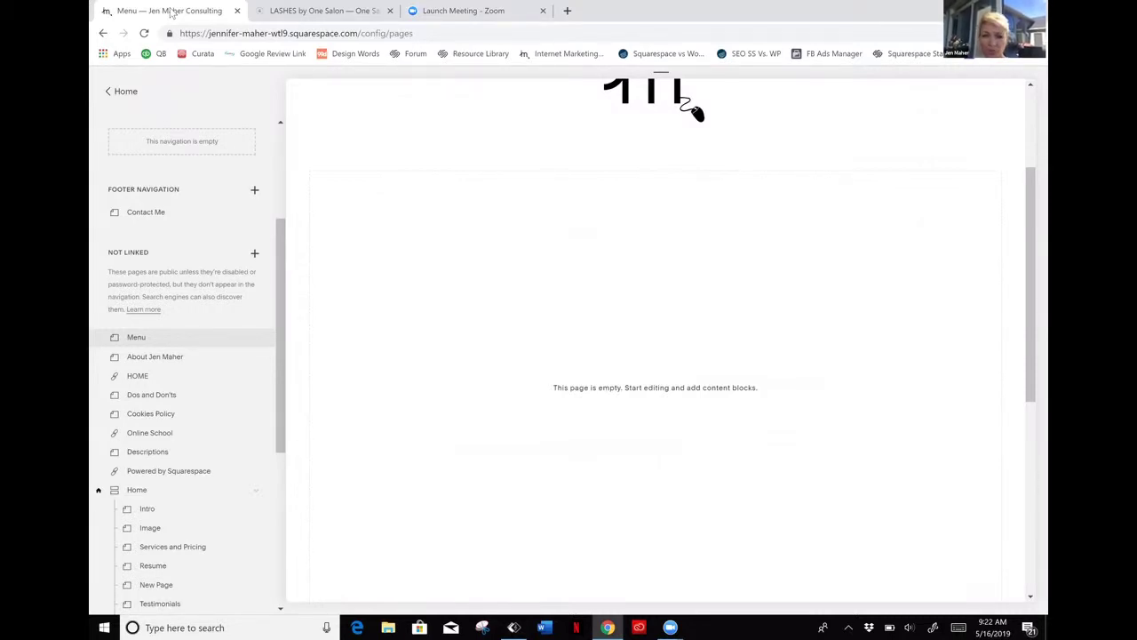
mouse_move(437, 236)
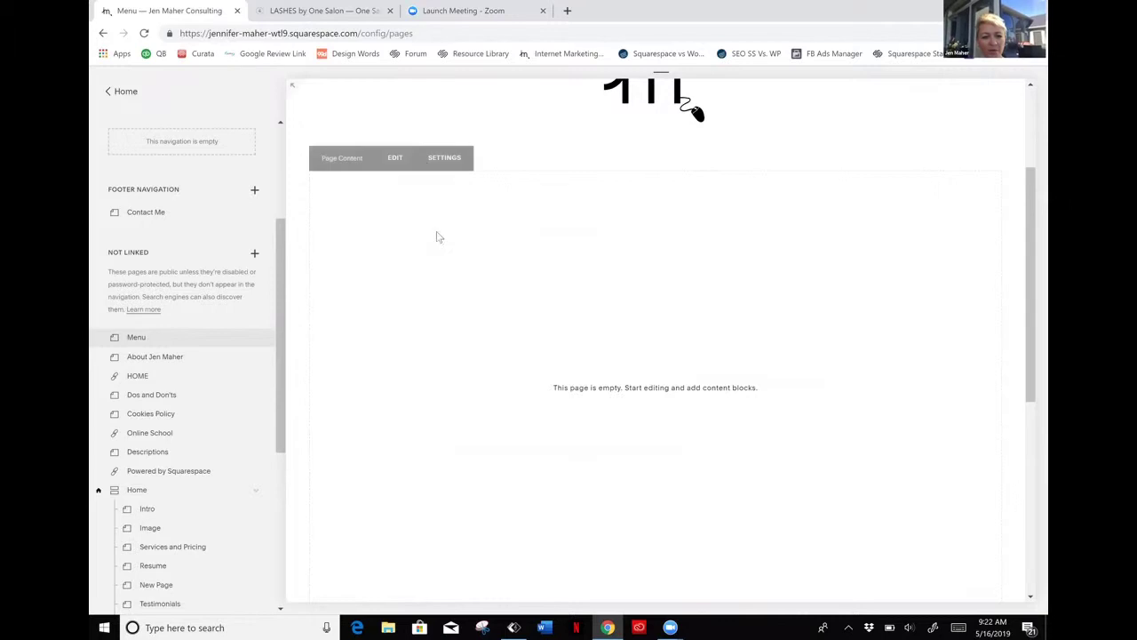
left_click(395, 167)
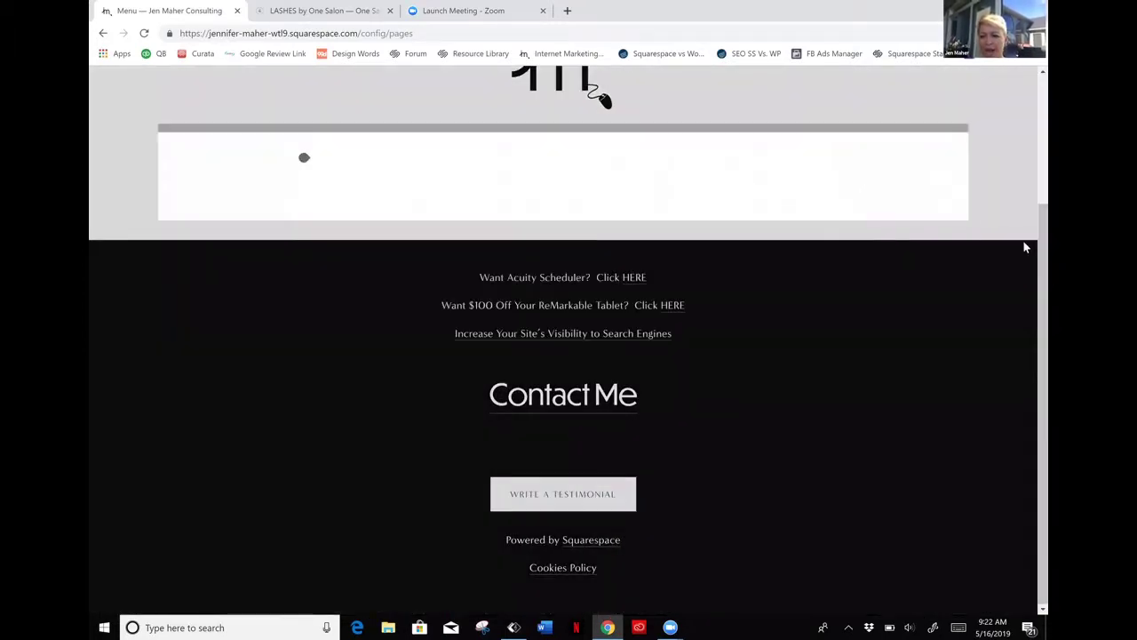
scroll(995, 233, "up", 1)
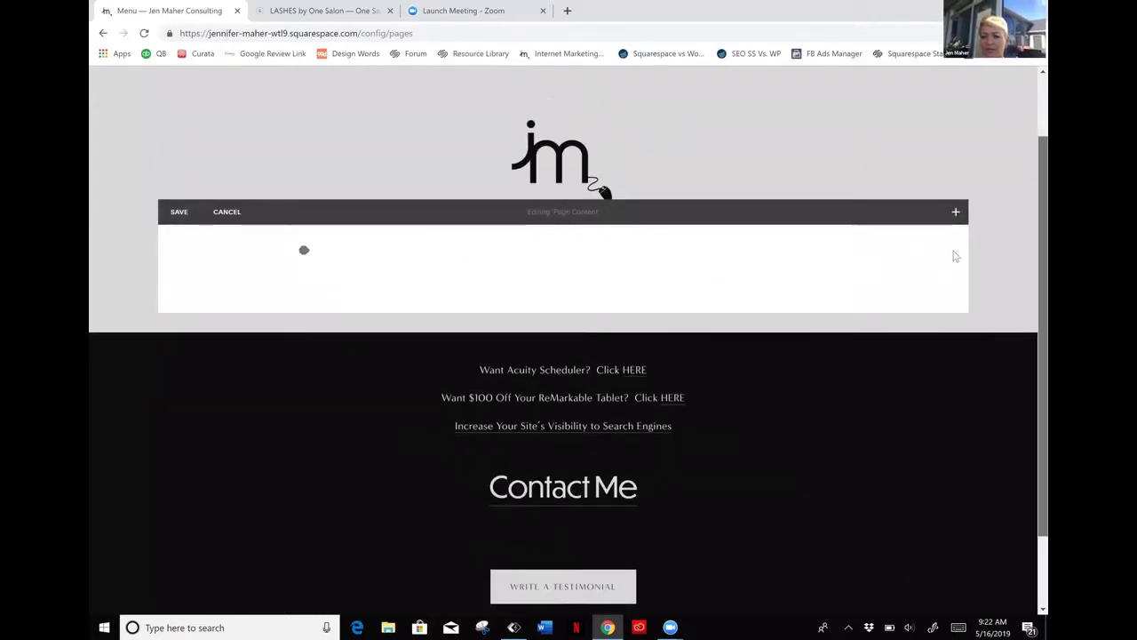
left_click(956, 213)
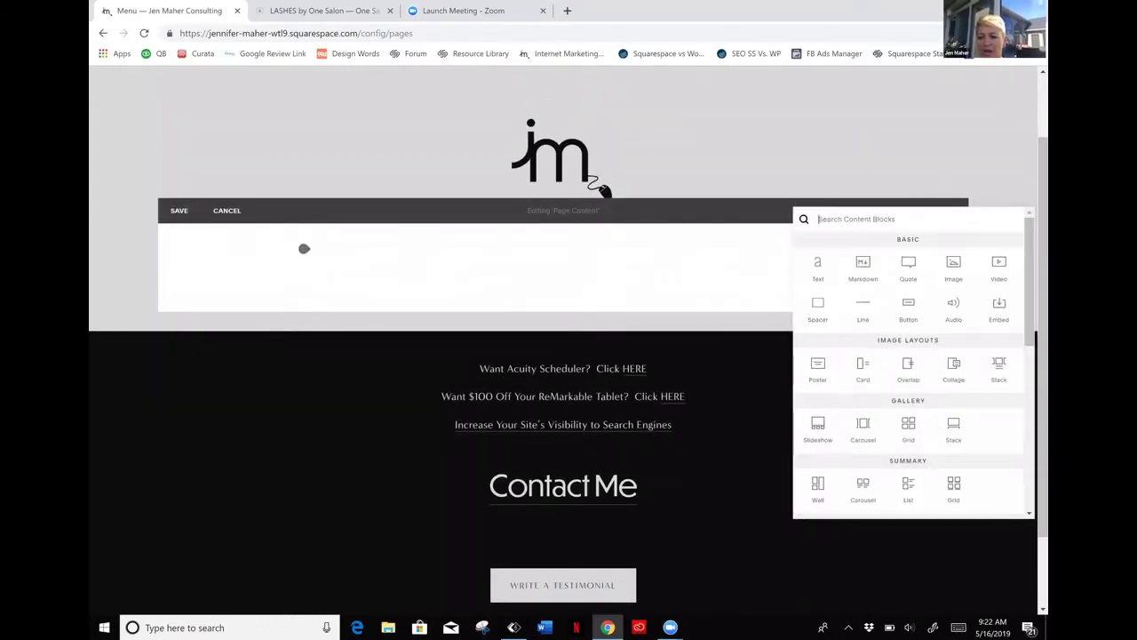
scroll(998, 426, "down", 3)
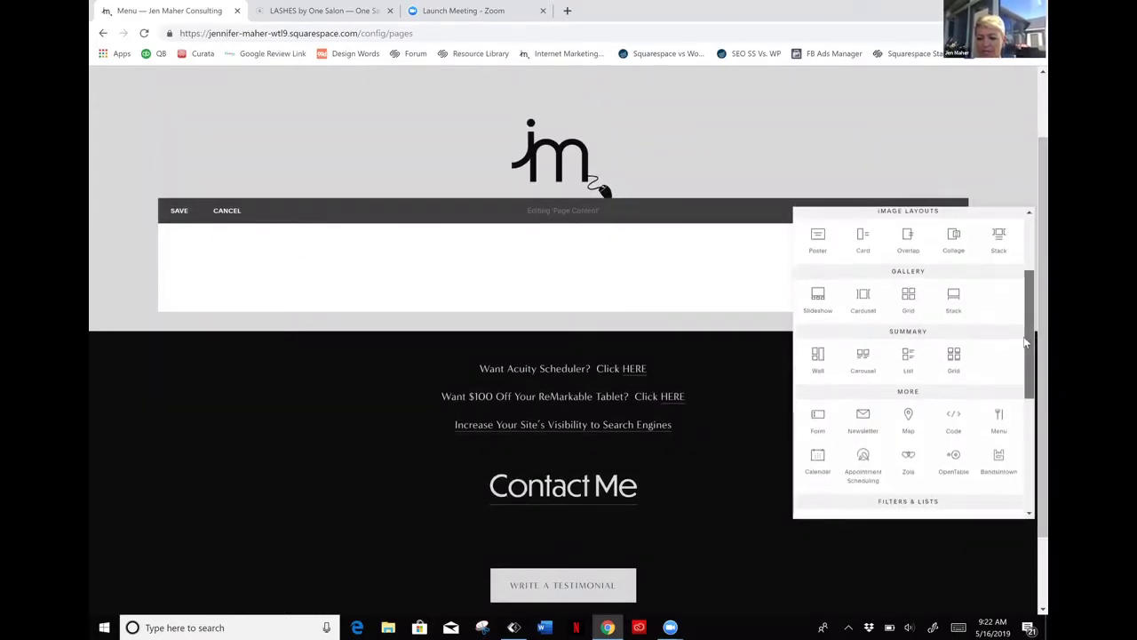
left_click(995, 421)
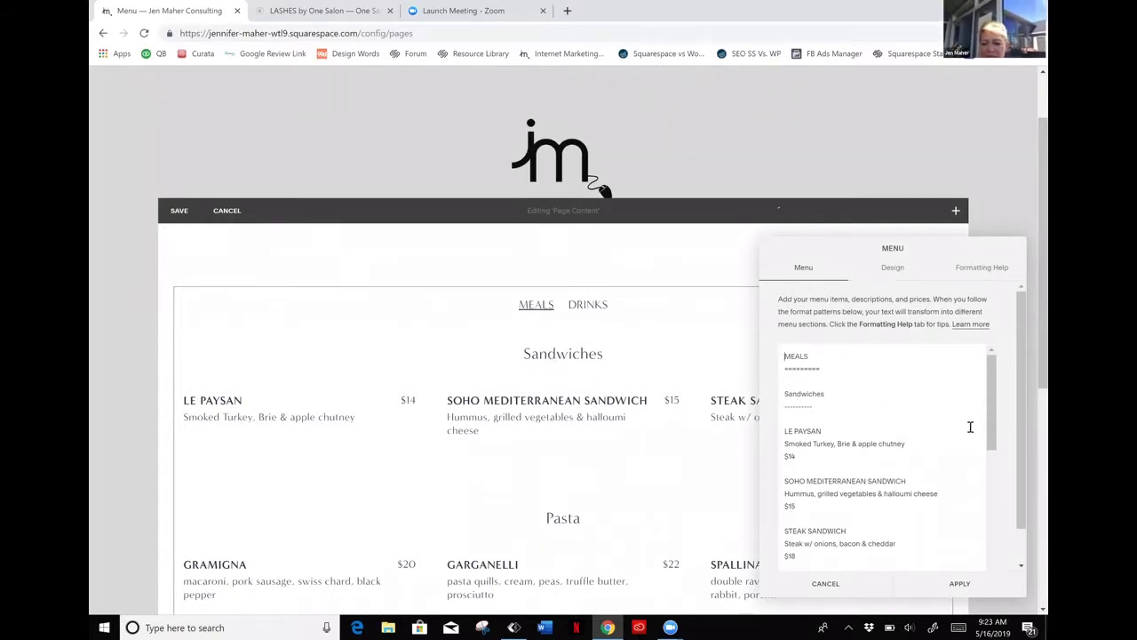
Look over the block's sample menu text and replace its first category title, MEALS, with MASSAGES
scroll(888, 444, "down", 3)
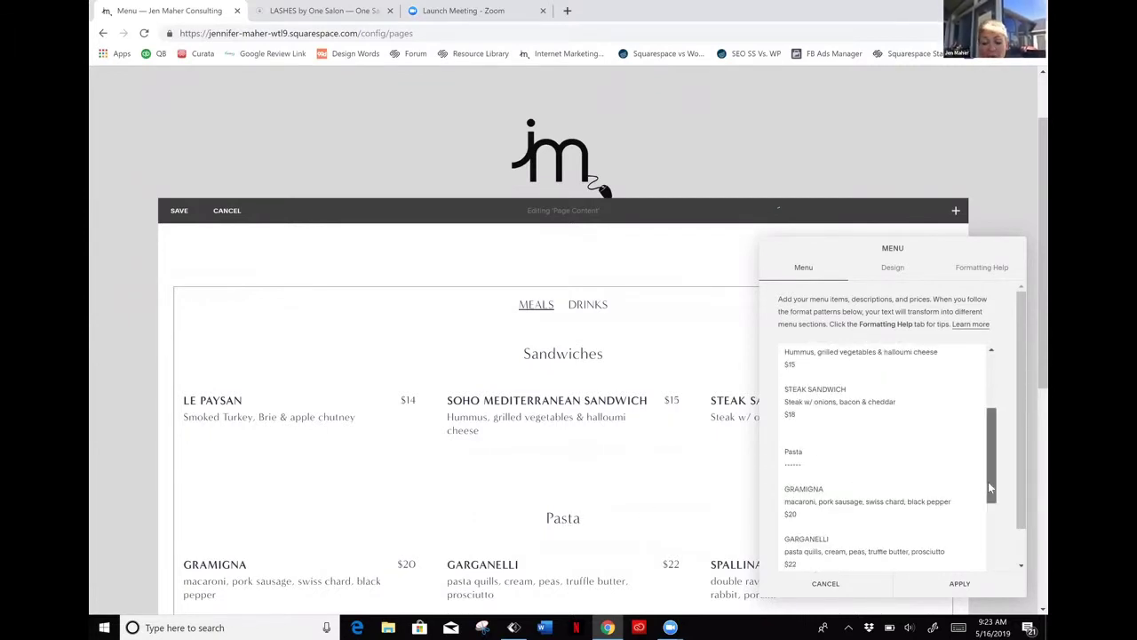
left_click_drag(988, 482, 1005, 364)
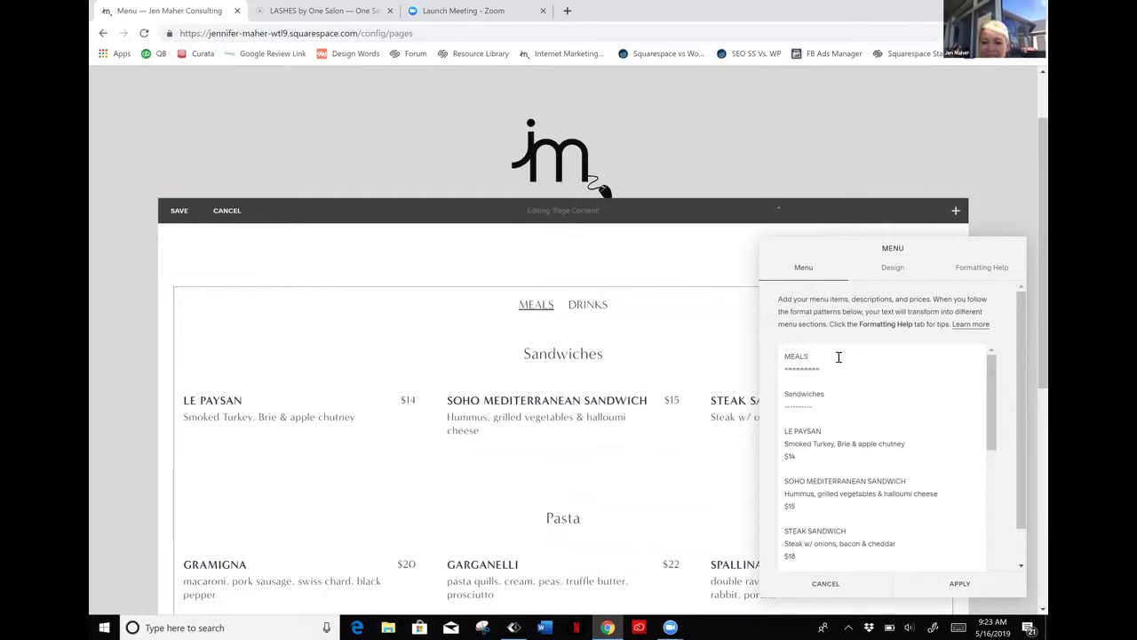
key("BackSpace")
key("BackSpace")
key("BackSpace")
key("BackSpace")
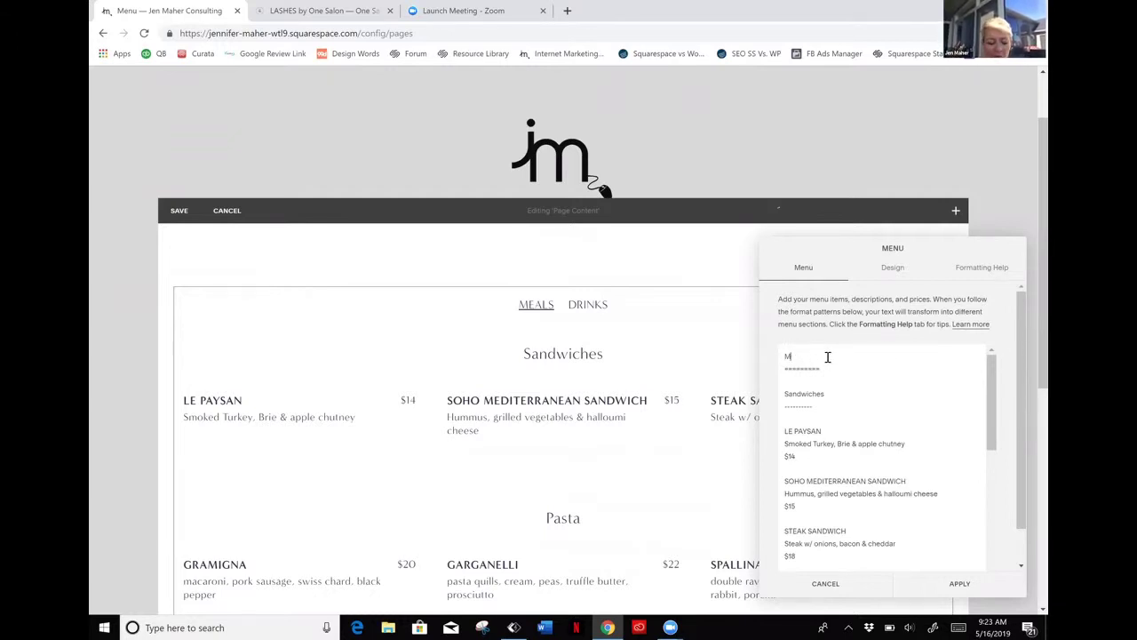
type("ASS")
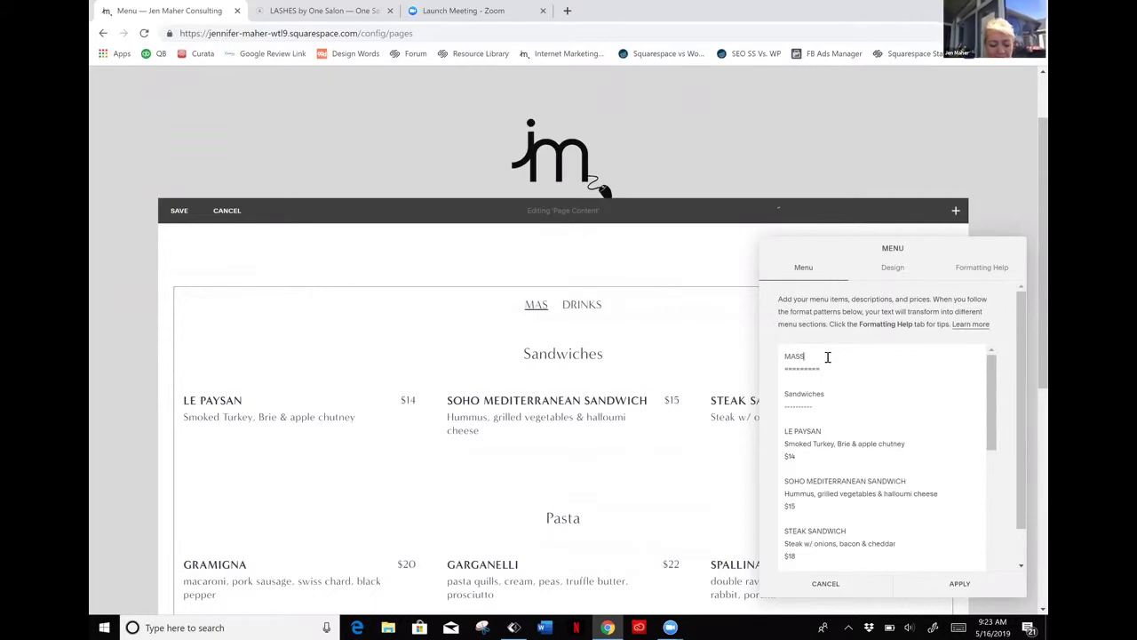
type("AGES")
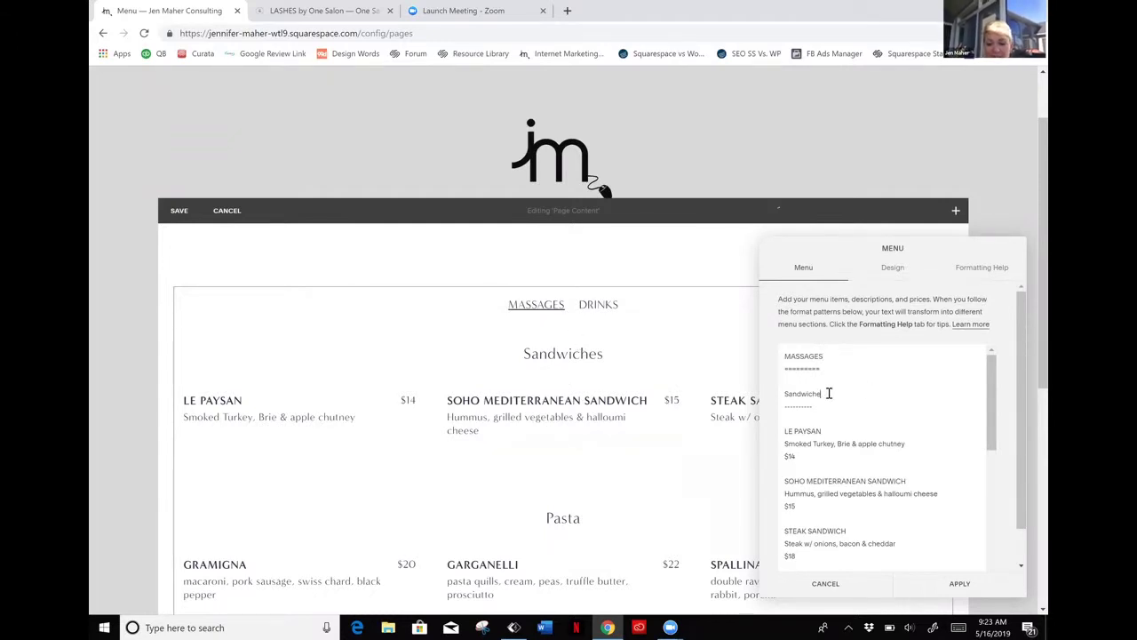
Replace the Sandwiches section heading under MASSAGES with "Full Service"
key("BackSpace")
key("BackSpace")
key("BackSpace")
key("BackSpace")
key("BackSpace")
key("BackSpace")
key("BackSpace")
key("BackSpace")
key("BackSpace")
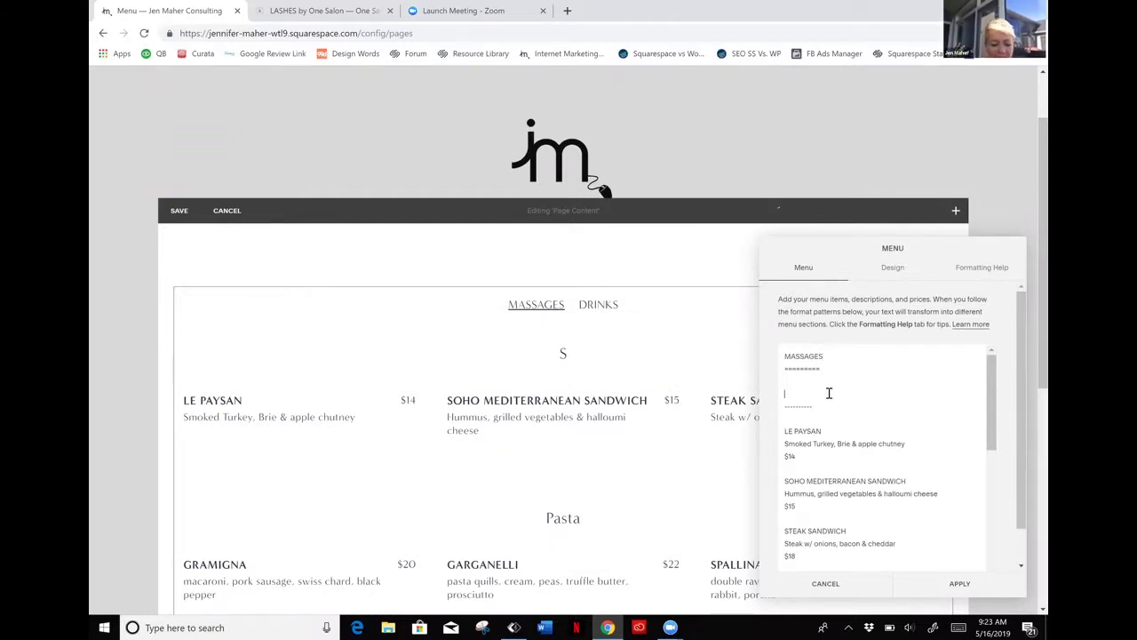
type("F")
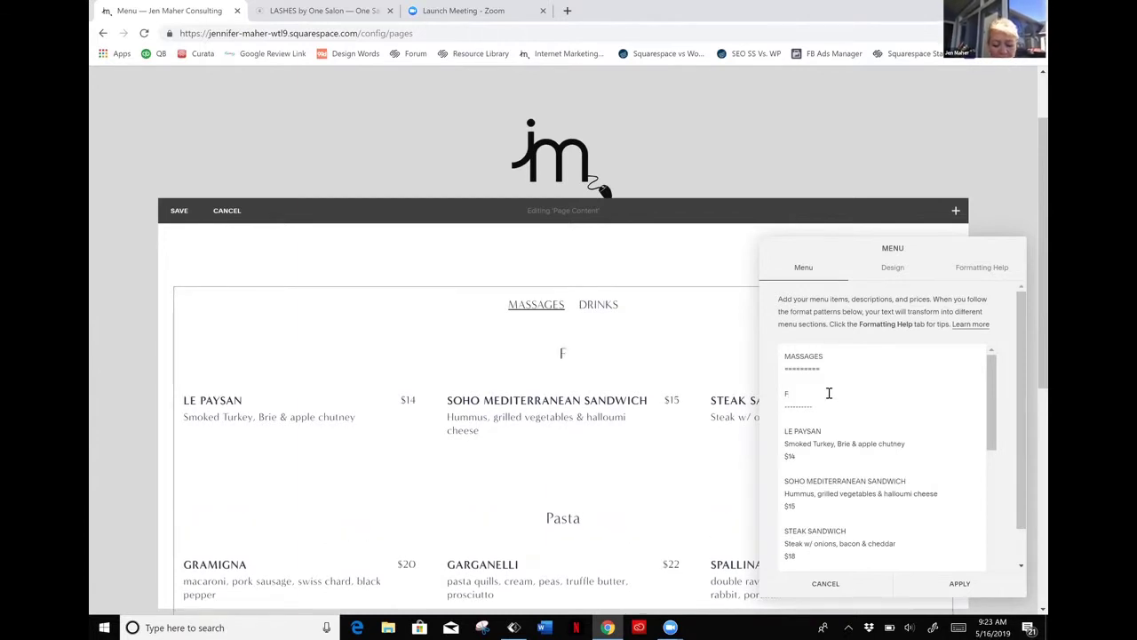
type("ull SER")
key("BackSpace")
key("BackSpace")
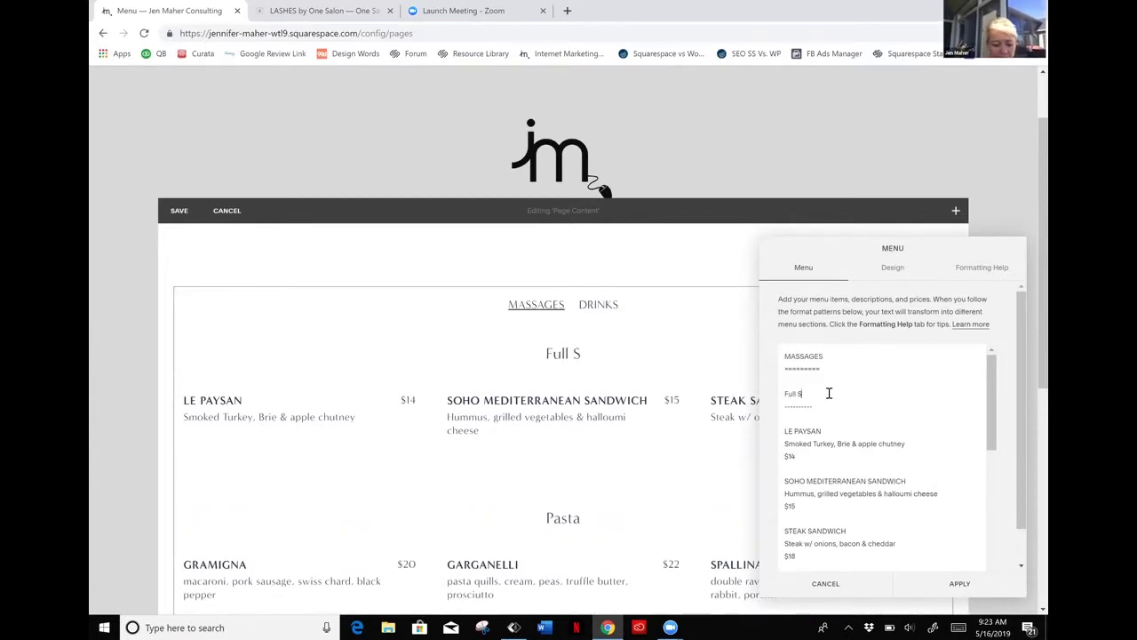
type("ervic")
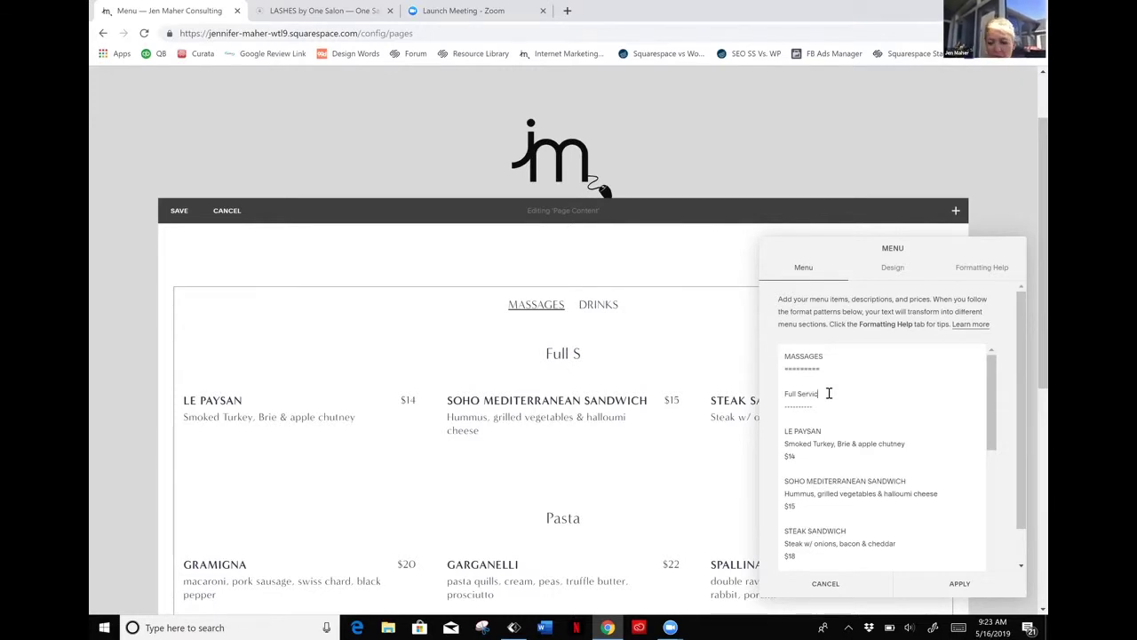
type("e")
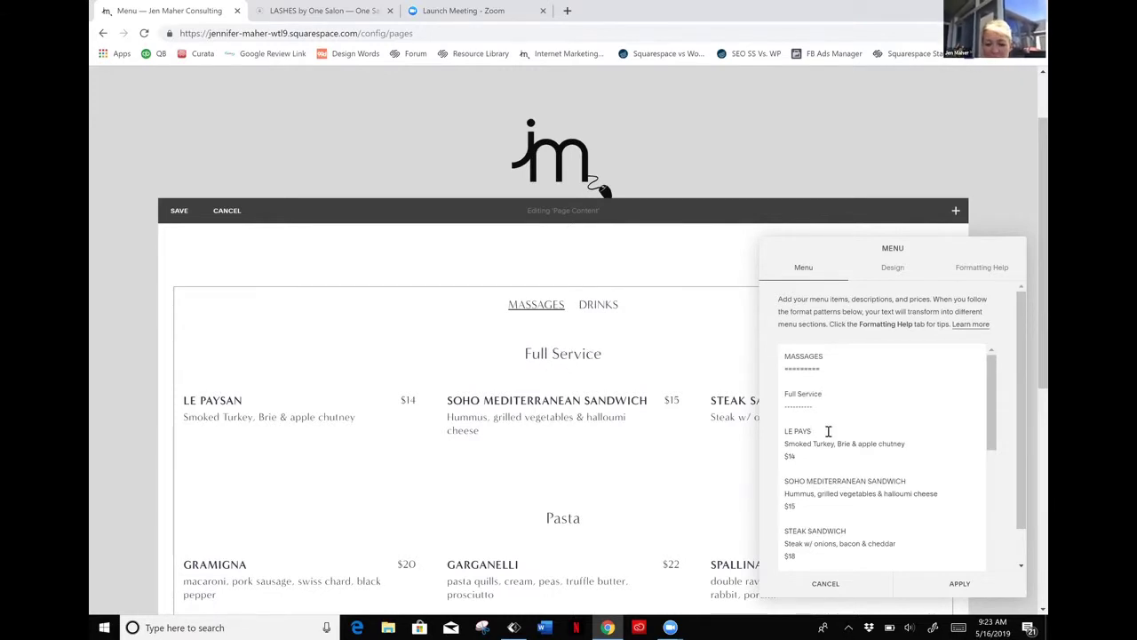
Rename the first Full Service item, LE PAYSAN, as "HOT STONE"
key("BackSpace")
key("BackSpace")
key("BackSpace")
key("BackSpace")
key("BackSpace")
key("BackSpace")
key("BackSpace")
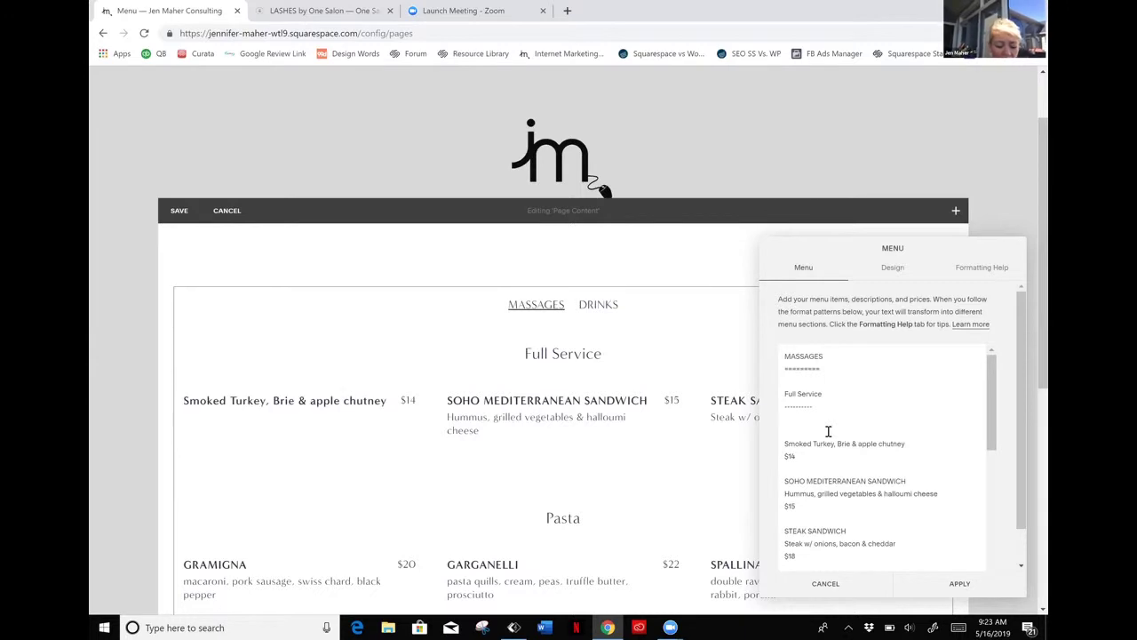
type("HOT STON")
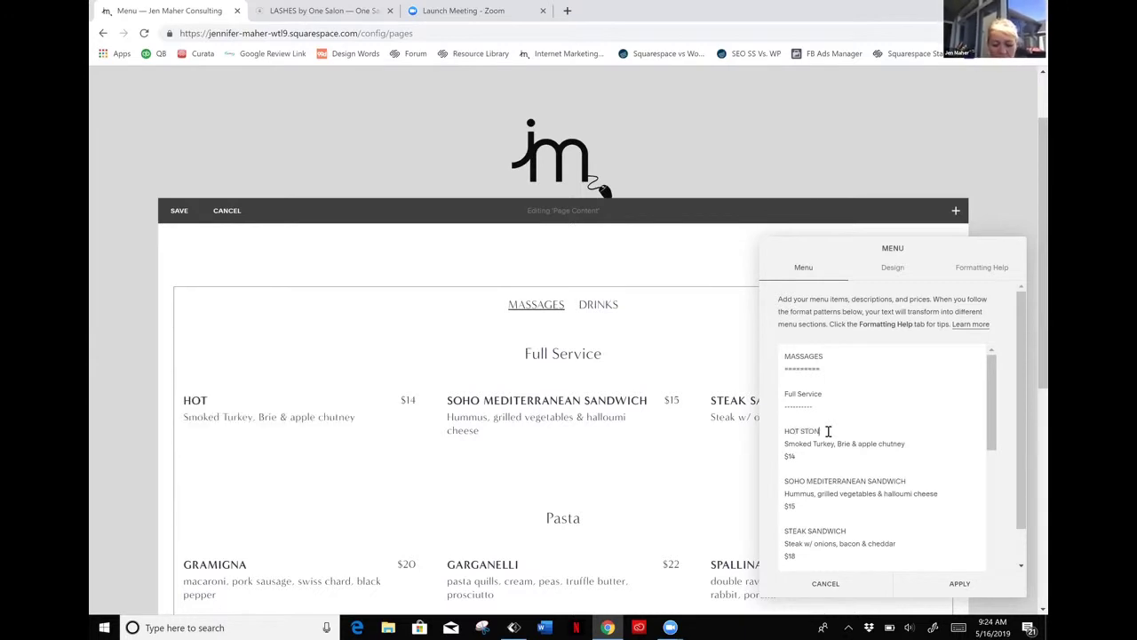
type("E")
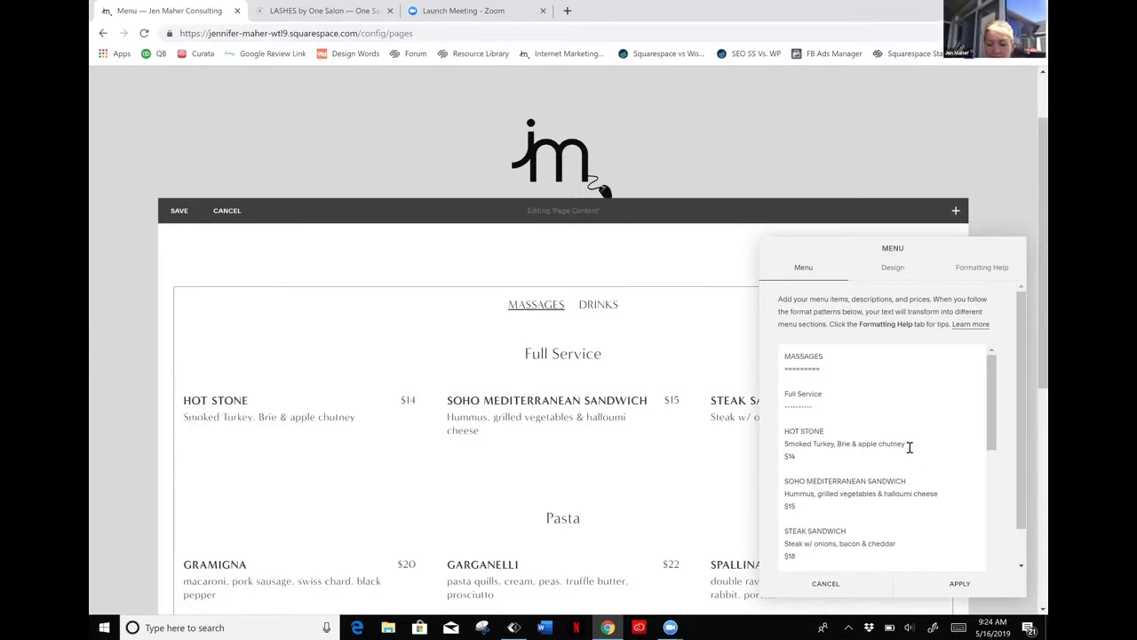
Replace the sample description of the HOT STONE item with the text "description"
key("BackSpace")
key("BackSpace")
key("BackSpace")
key("BackSpace")
key("BackSpace")
key("BackSpace")
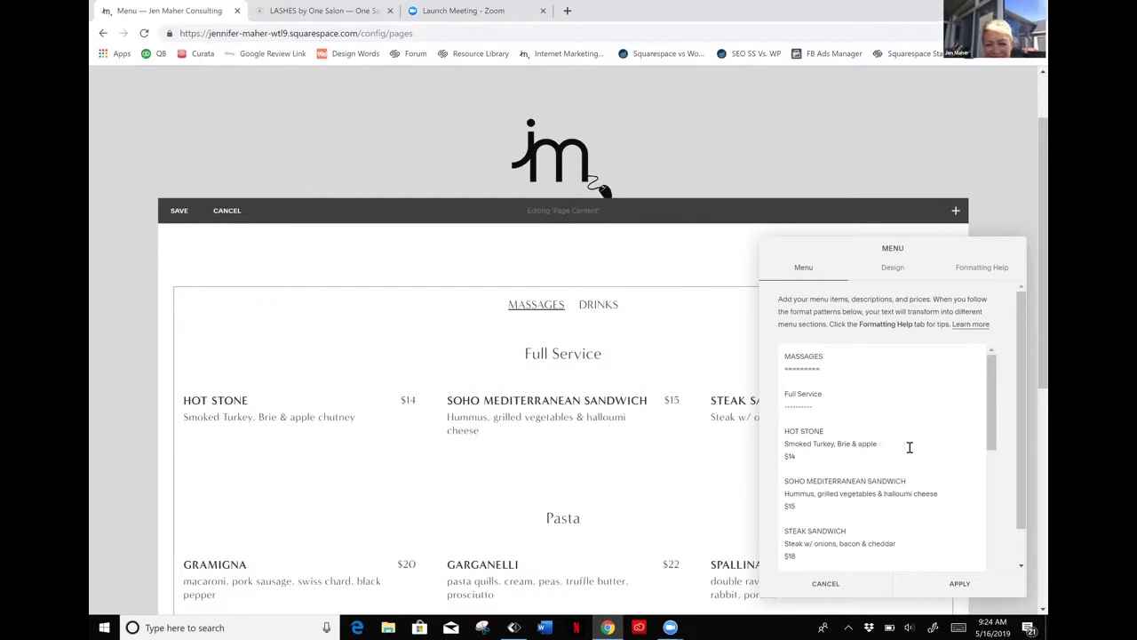
key("BackSpace")
key("BackSpace")
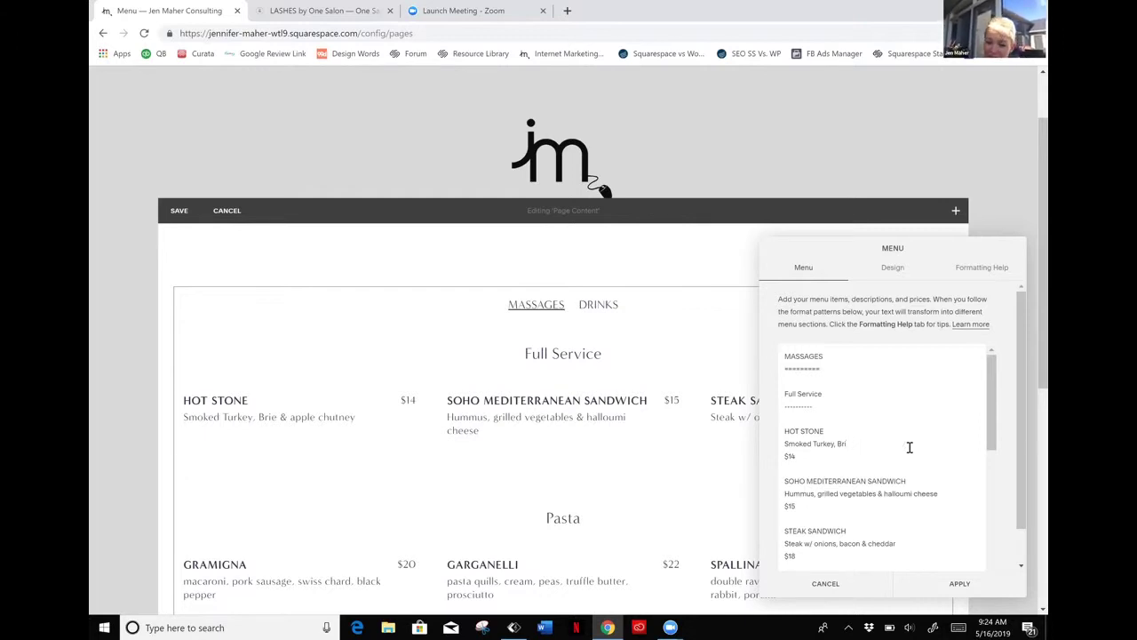
key("BackSpace")
key("BackSpace")
key("BackSpace")
key("BackSpace")
key("BackSpace")
key("BackSpace")
key("BackSpace")
key("BackSpace")
key("BackSpace")
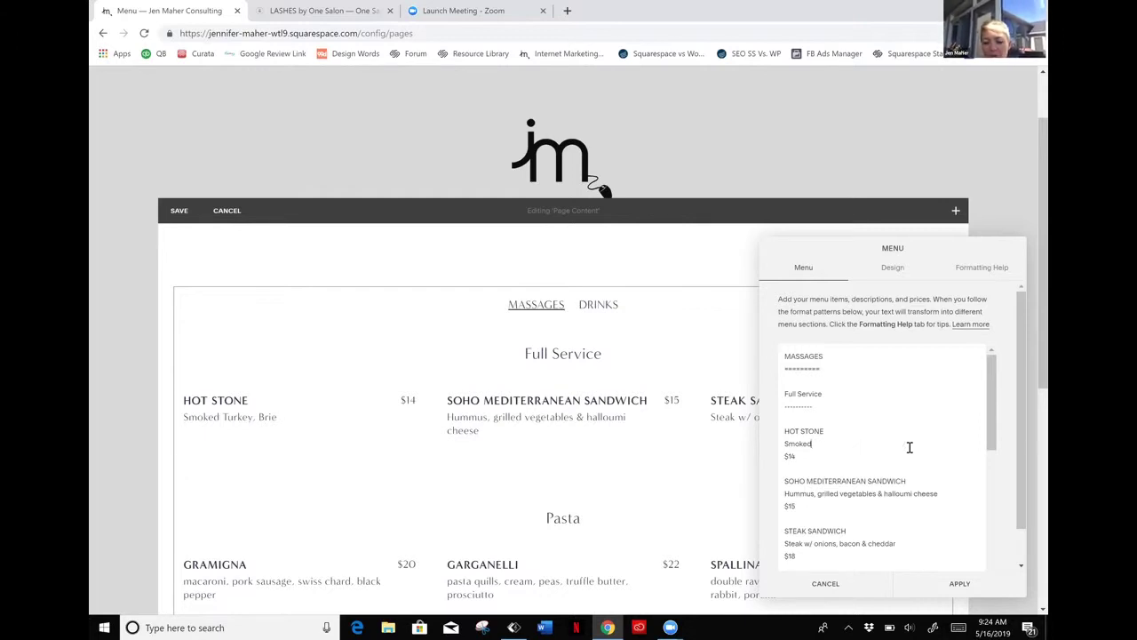
key("BackSpace")
key("BackSpace")
key("BackSpace")
key("BackSpace")
key("BackSpace")
key("BackSpace")
type("description")
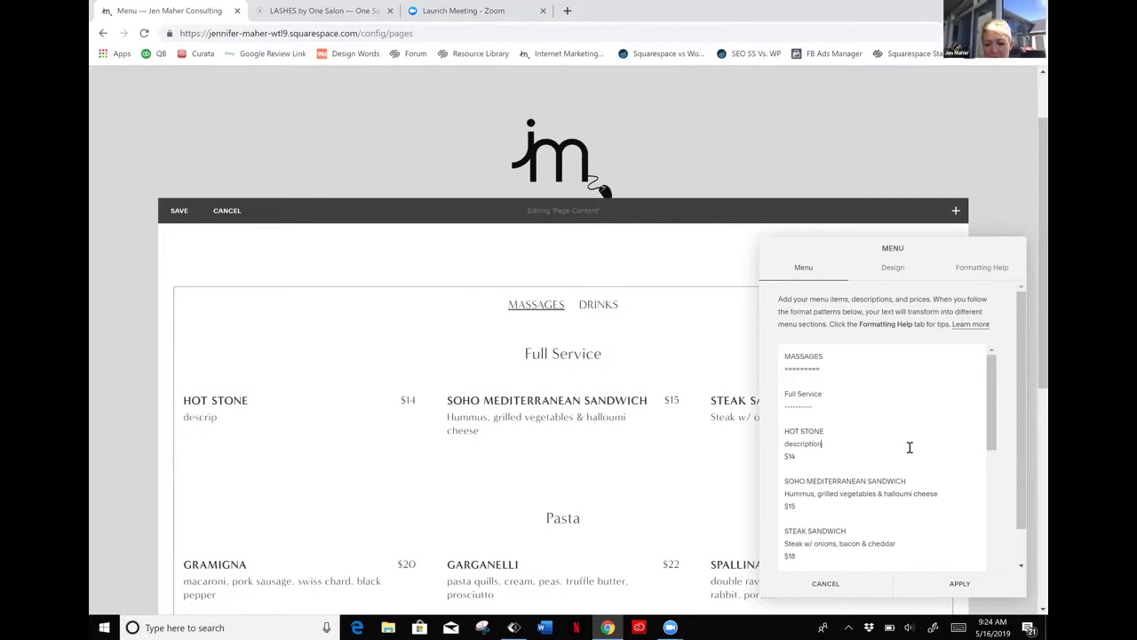
Set the price of the HOT STONE item to $99
left_click(805, 459)
key("BackSpace")
key("BackSpace")
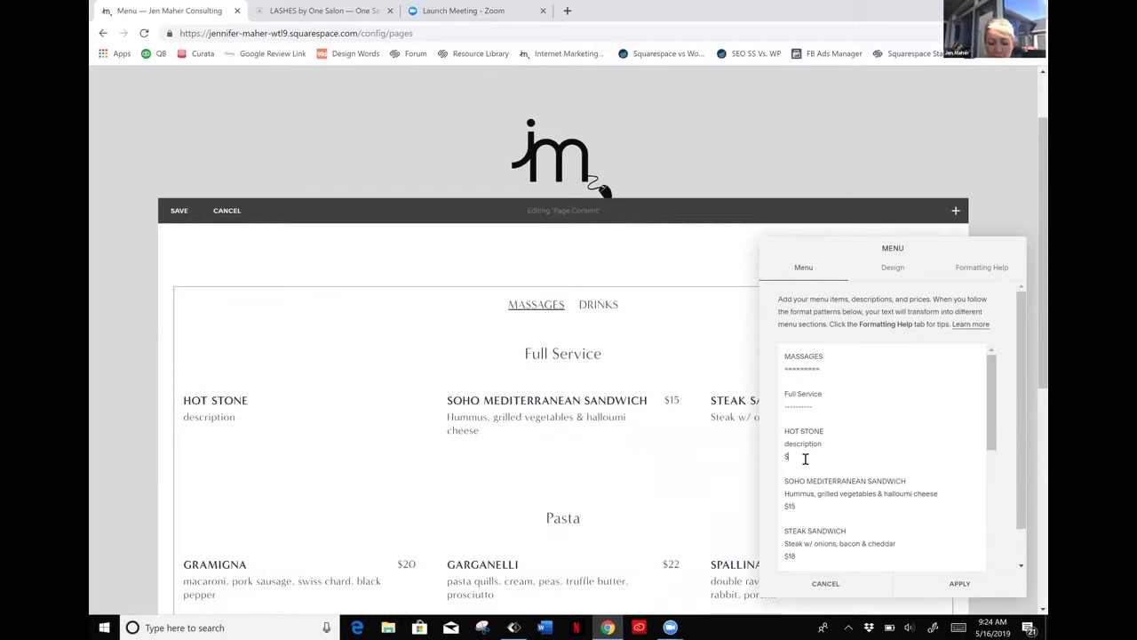
type("99")
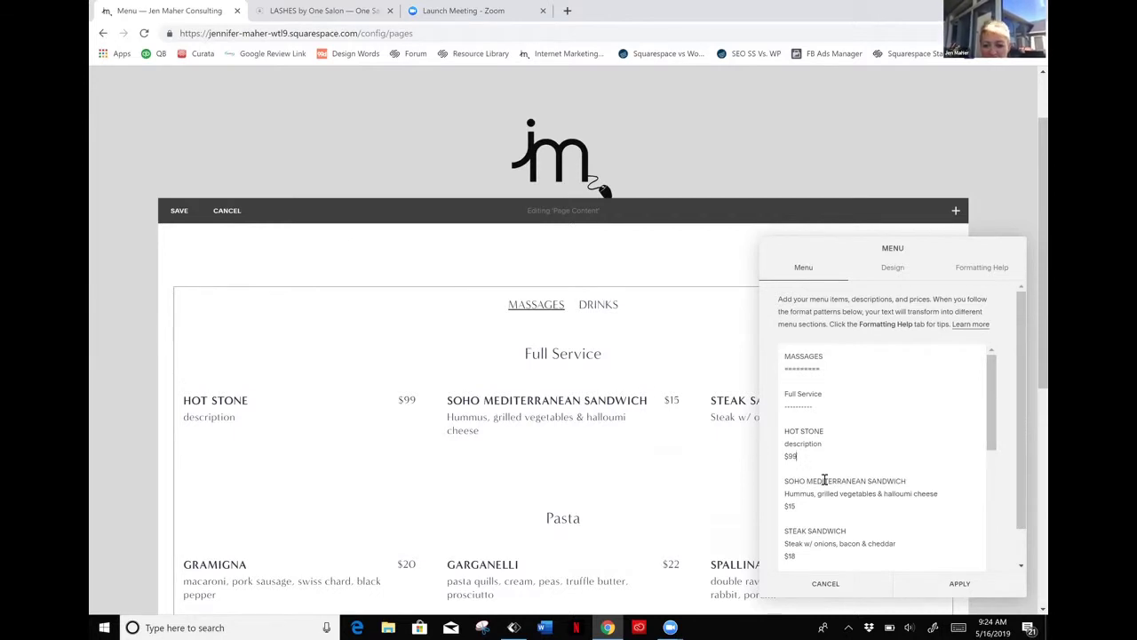
Paste a copy of the three Full Service items below the originals, and delete the pasted copy again
scroll(995, 441, "down", 1)
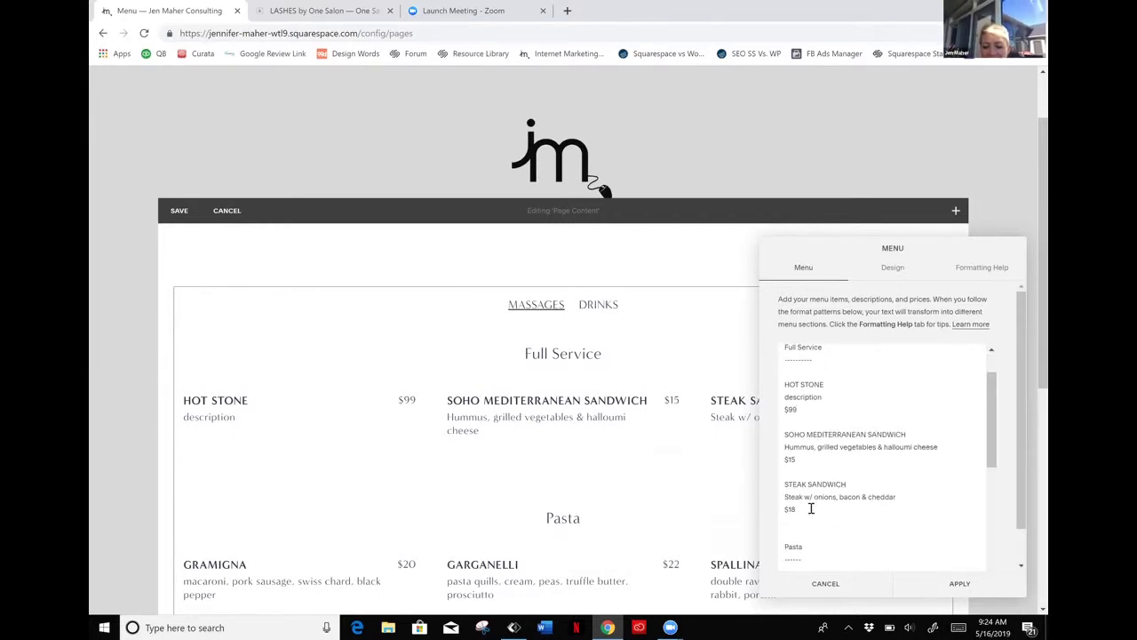
left_click_drag(810, 509, 785, 381)
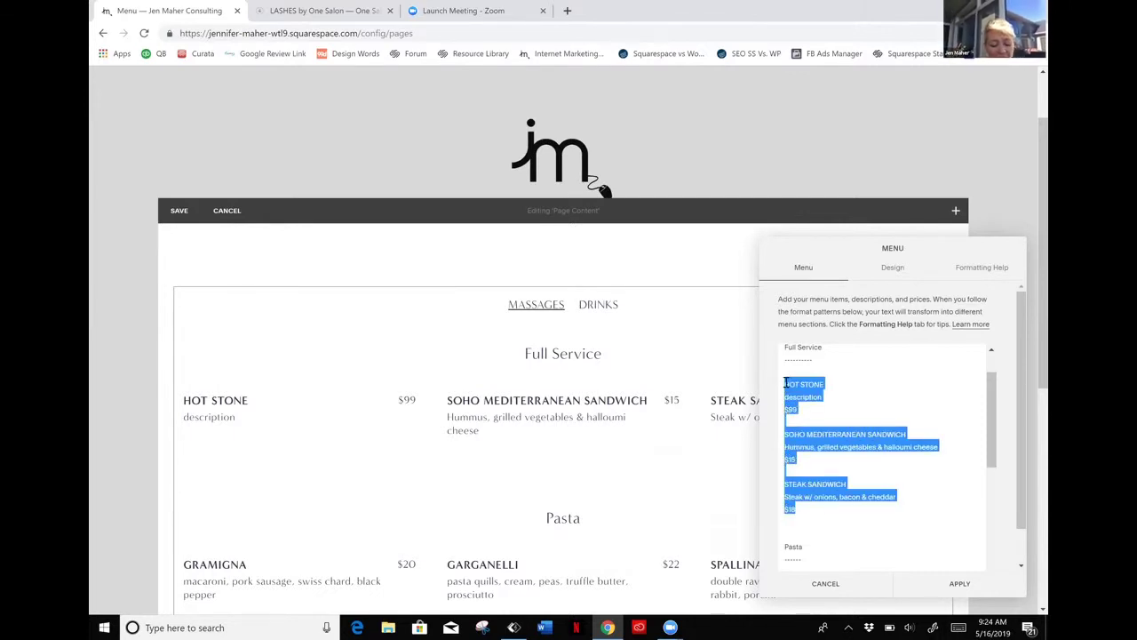
left_click(810, 510)
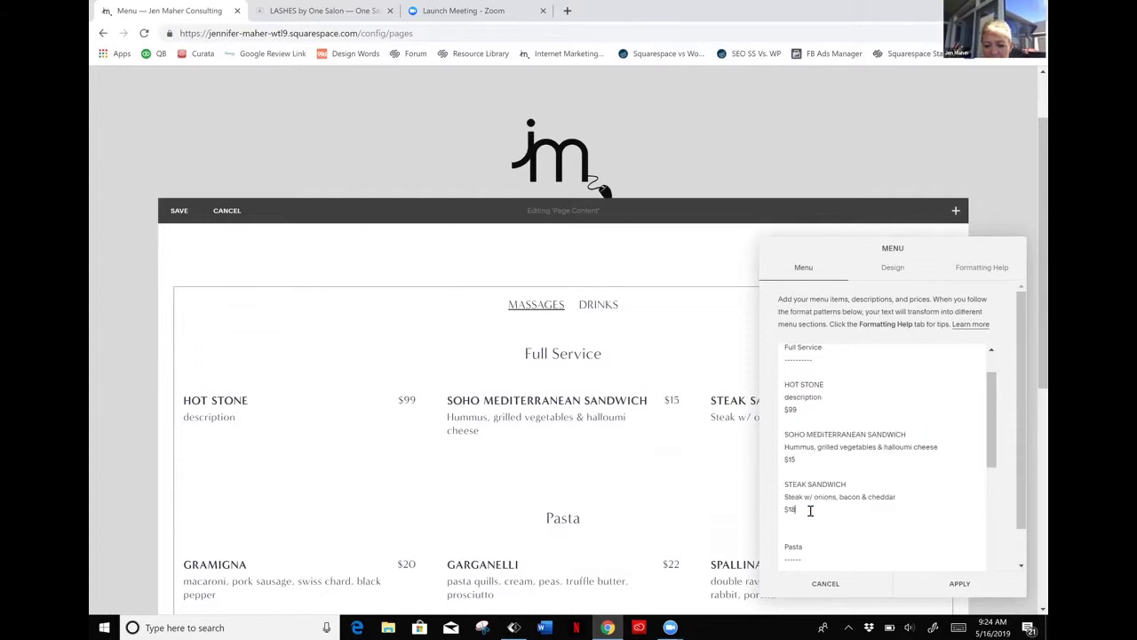
scroll(810, 511, "down", 3)
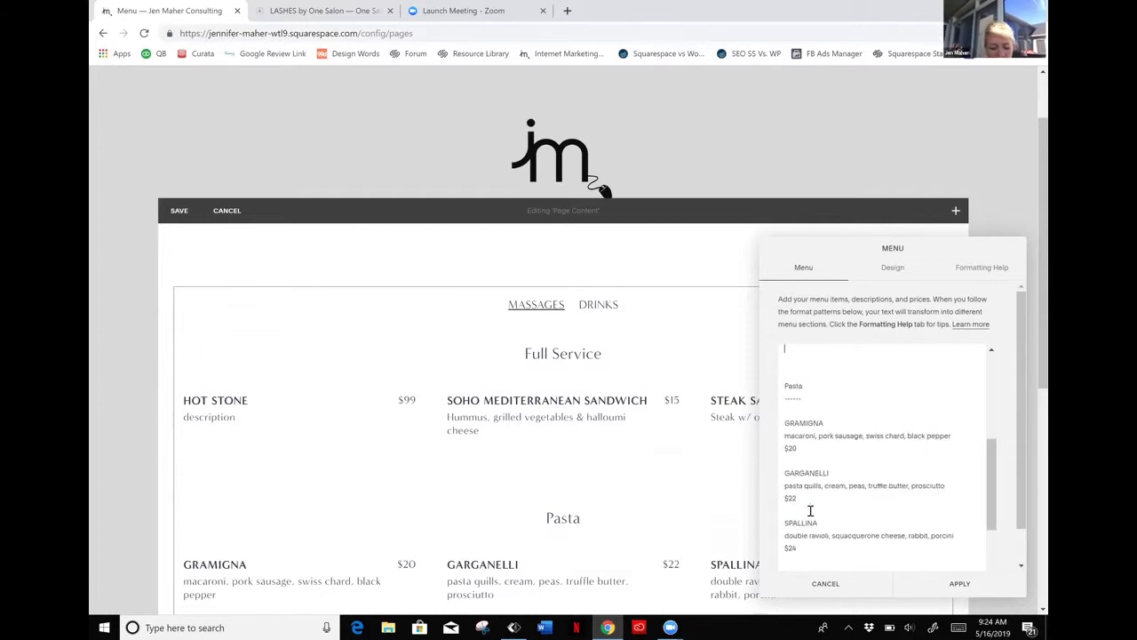
key("ctrl+v")
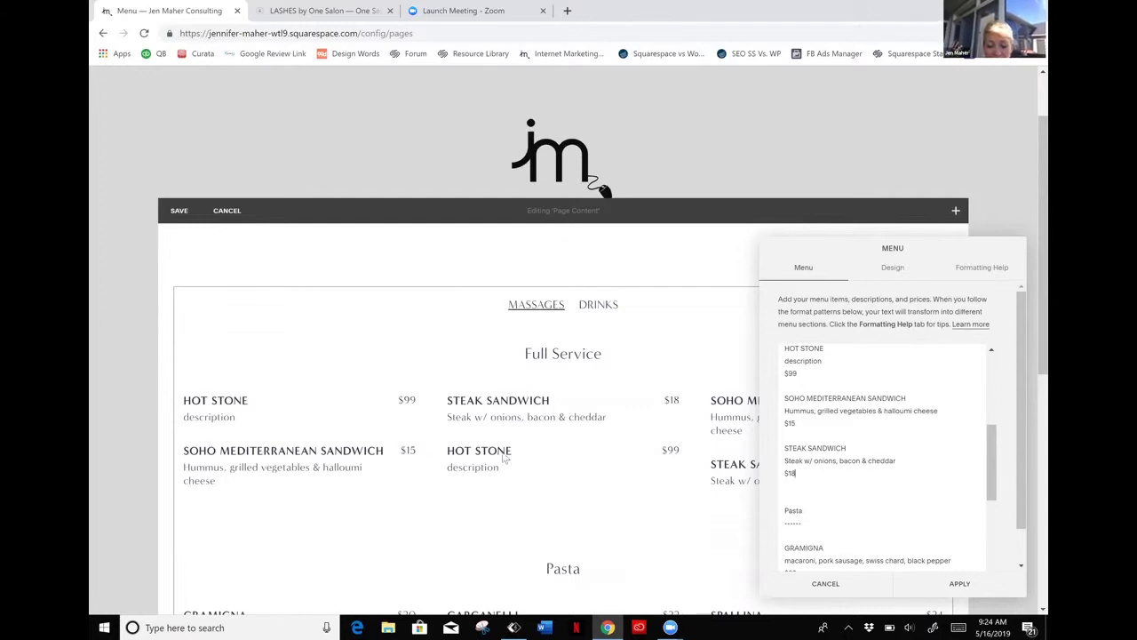
left_click_drag(797, 474, 786, 352)
key("BackSpace")
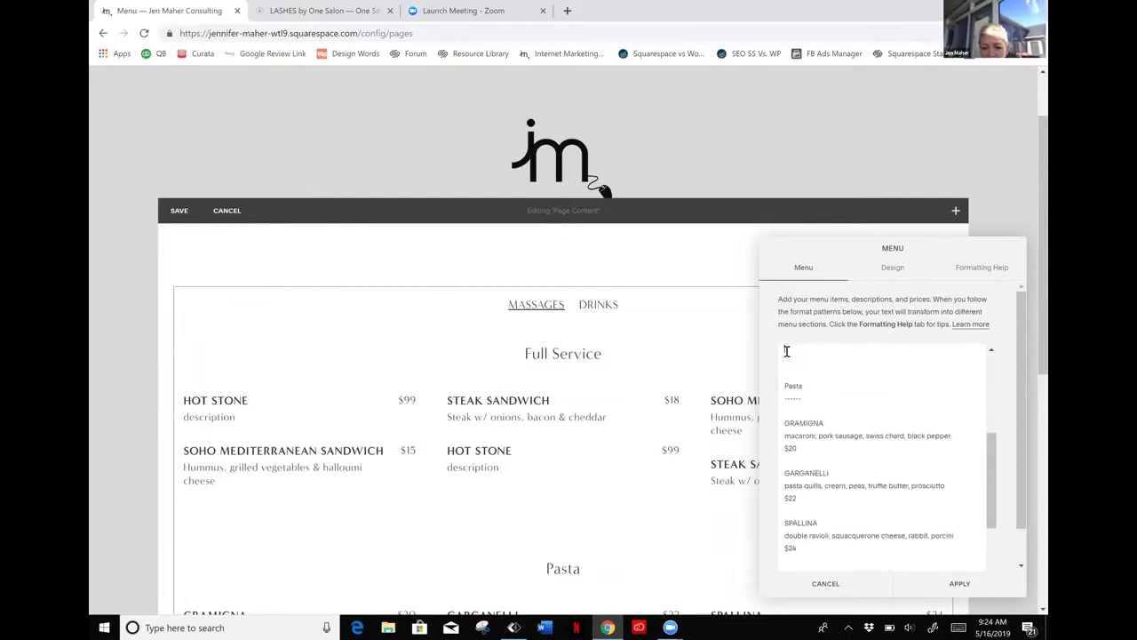
Delete the STEAK SANDWICH item with its description and price from the Full Service section
key("BackSpace")
key("BackSpace")
key("BackSpace")
key("BackSpace")
key("BackSpace")
key("BackSpace")
key("BackSpace")
key("BackSpace")
key("BackSpace")
key("BackSpace")
key("BackSpace")
key("BackSpace")
key("BackSpace")
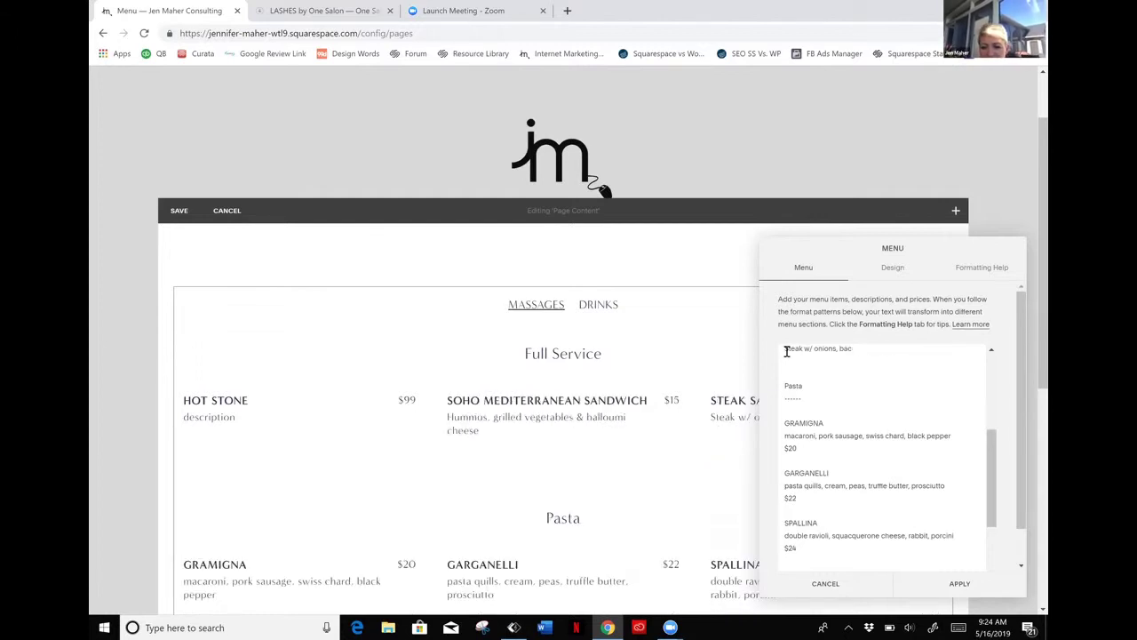
key("BackSpace")
key("BackSpace")
key("BackSpace")
key("BackSpace")
key("BackSpace")
key("BackSpace")
key("BackSpace")
key("BackSpace")
key("BackSpace")
key("BackSpace")
key("BackSpace")
key("BackSpace")
key("BackSpace")
key("BackSpace")
key("BackSpace")
key("BackSpace")
key("BackSpace")
key("BackSpace")
key("BackSpace")
key("BackSpace")
key("ctrl+v")
key("BackSpace")
key("BackSpace")
key("BackSpace")
key("BackSpace")
key("BackSpace")
key("BackSpace")
key("BackSpace")
key("BackSpace")
key("BackSpace")
key("BackSpace")
key("BackSpace")
key("BackSpace")
key("BackSpace")
key("BackSpace")
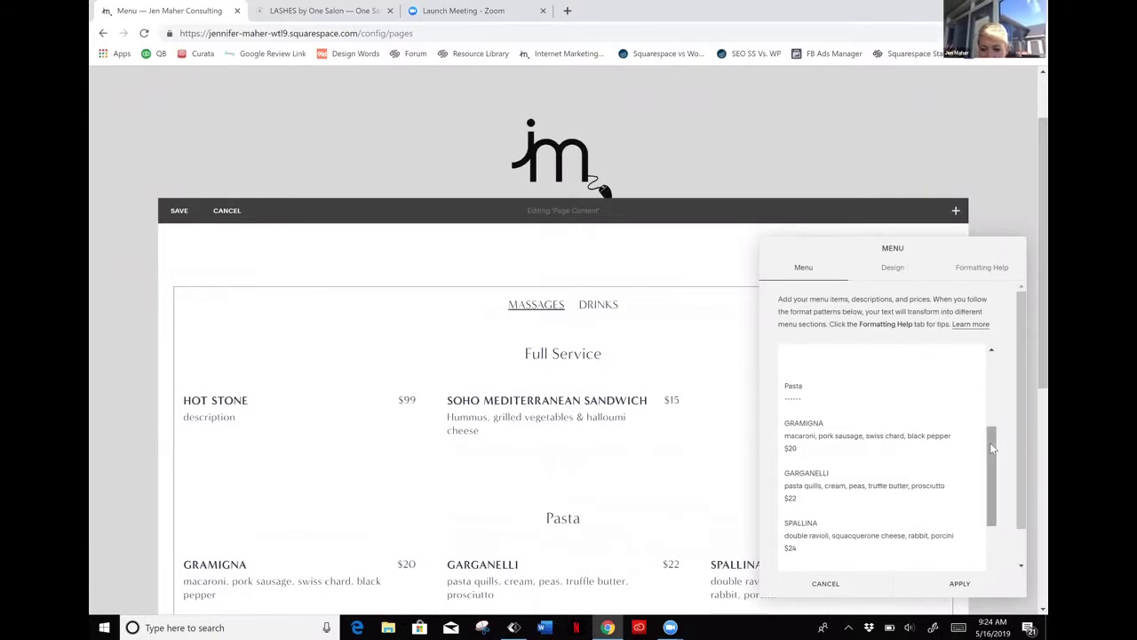
Rename the Pasta section heading in the menu text to "Express"
left_click_drag(992, 448, 993, 455)
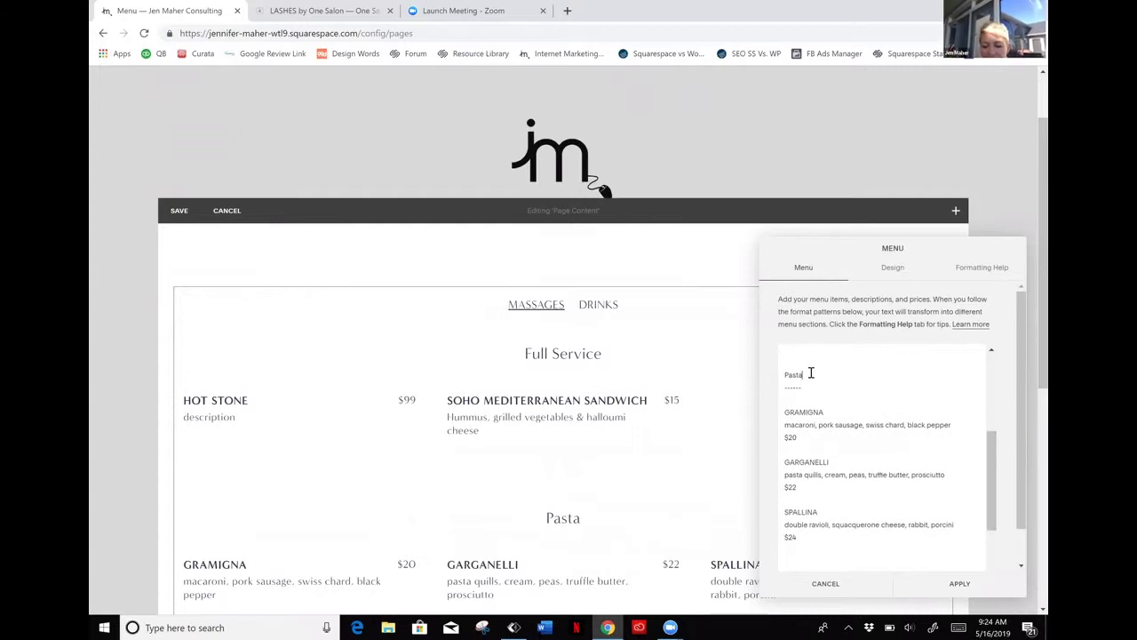
key("BackSpace")
key("BackSpace")
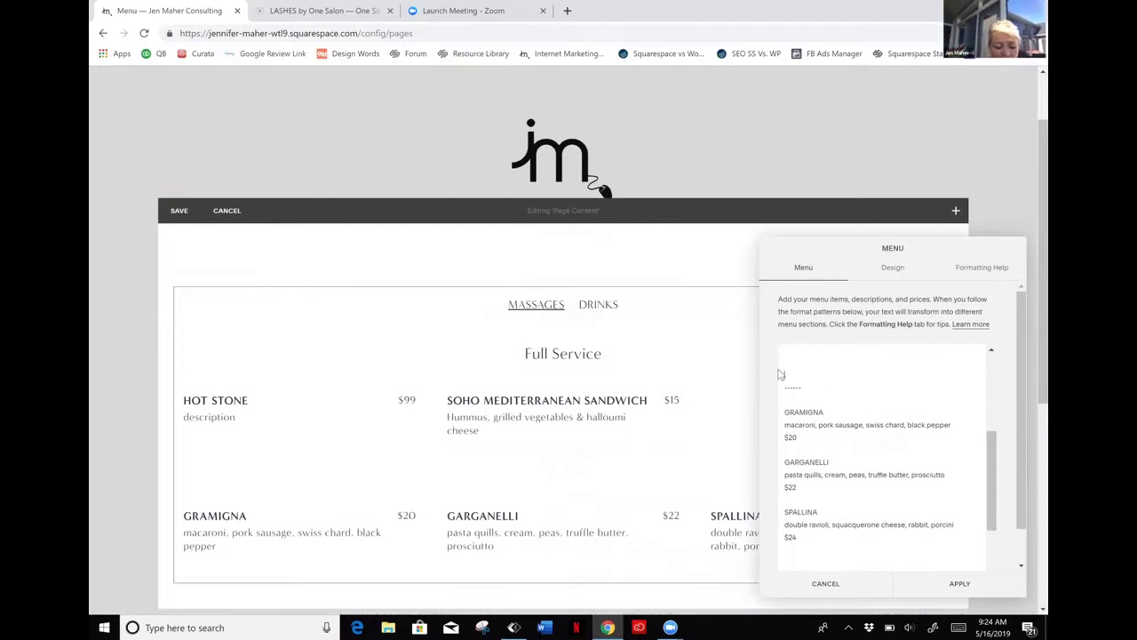
type("E")
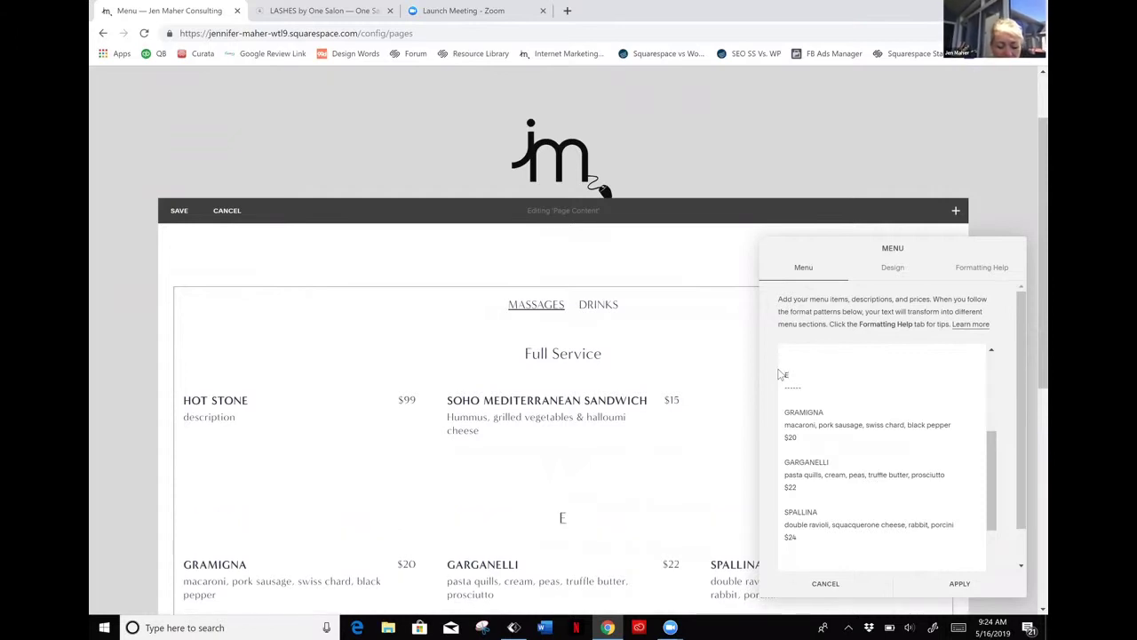
type("xpress")
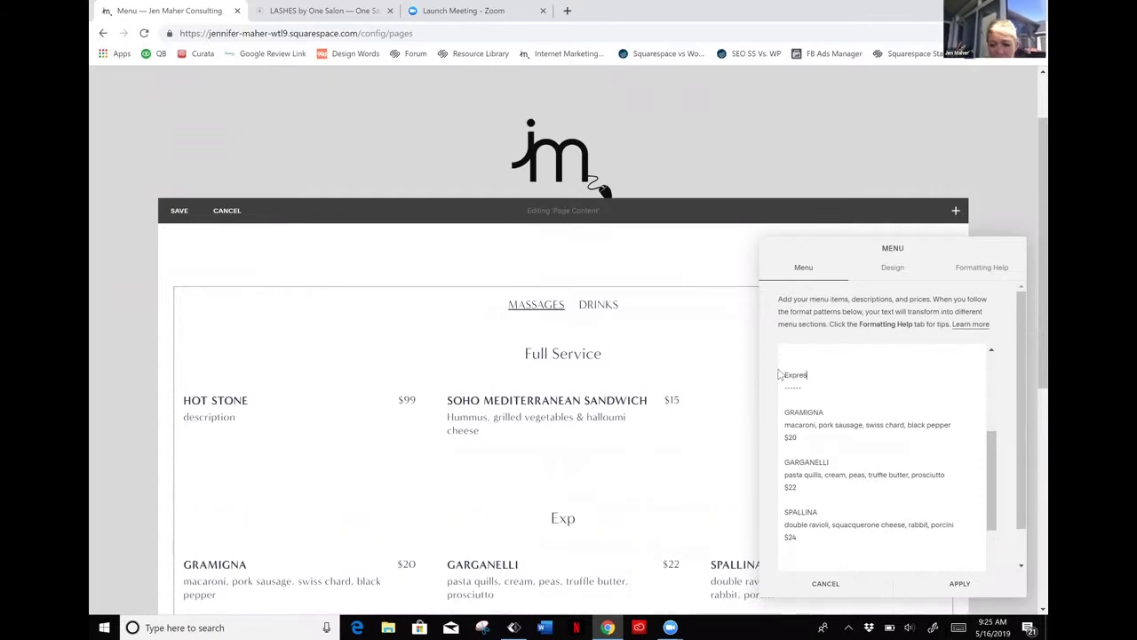
Rename the GRAMIGNA item in the Express section to "Foot"
left_click(826, 412)
key("BackSpace")
key("BackSpace")
key("BackSpace")
key("BackSpace")
key("BackSpace")
key("BackSpace")
key("BackSpace")
key("BackSpace")
key("BackSpace")
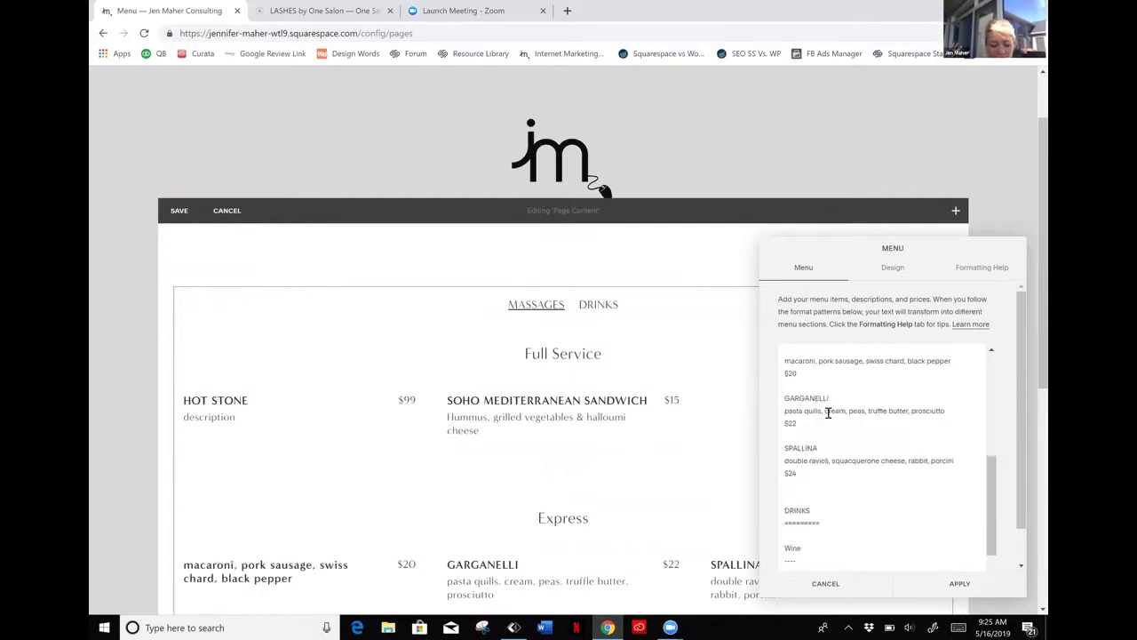
type("oot")
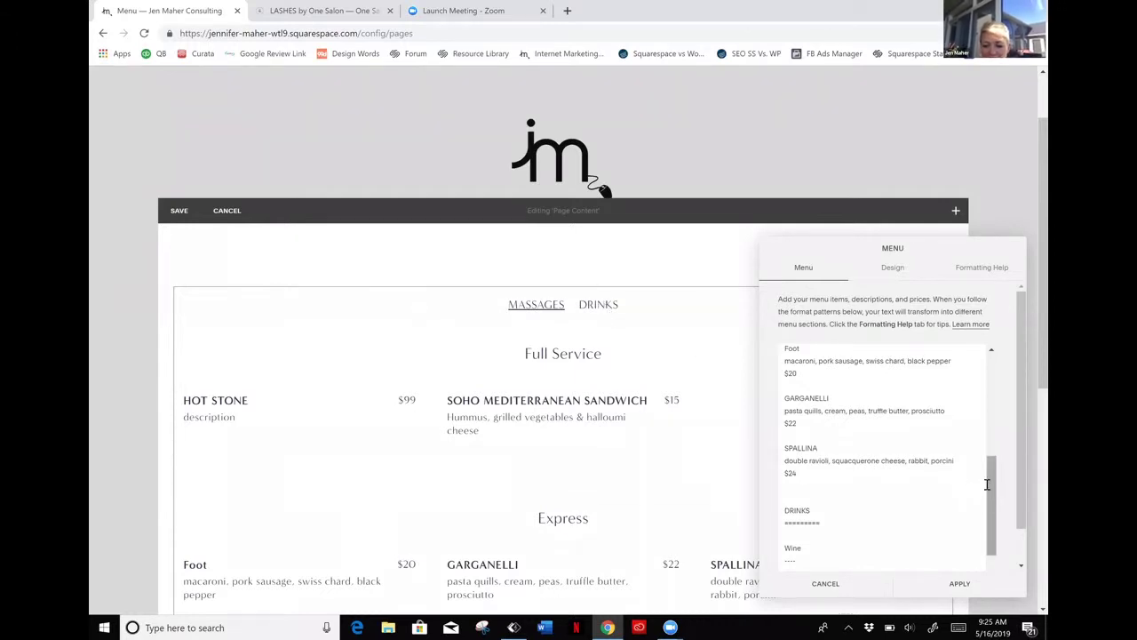
Replace the DRINKS heading in the menu text with "PRODUCTS"
scroll(889, 470, "down", 1)
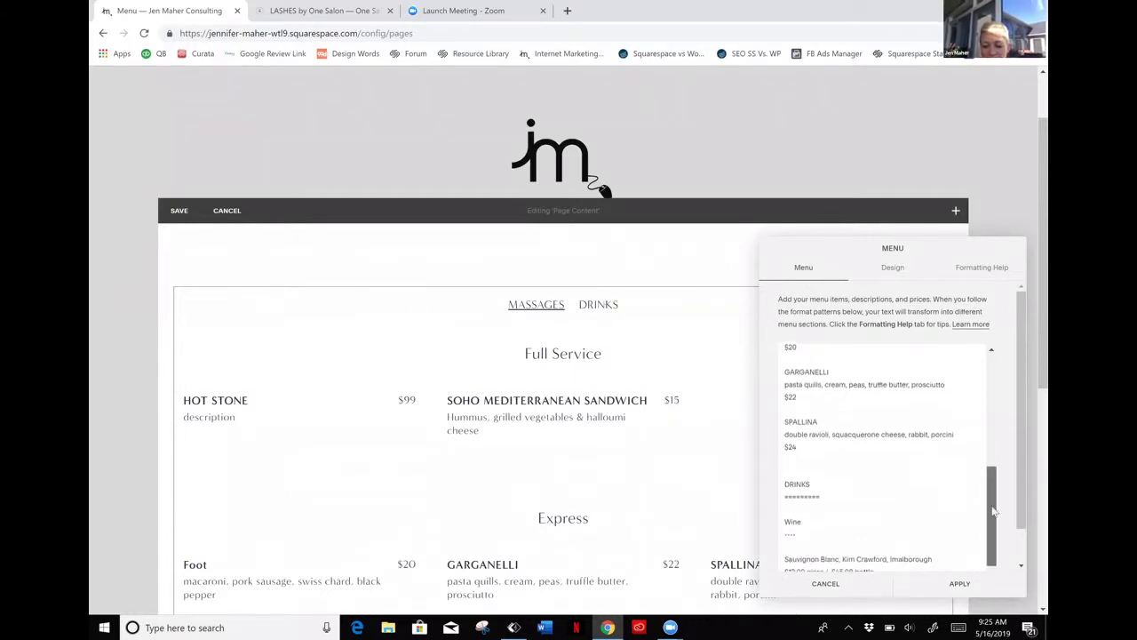
left_click(813, 468)
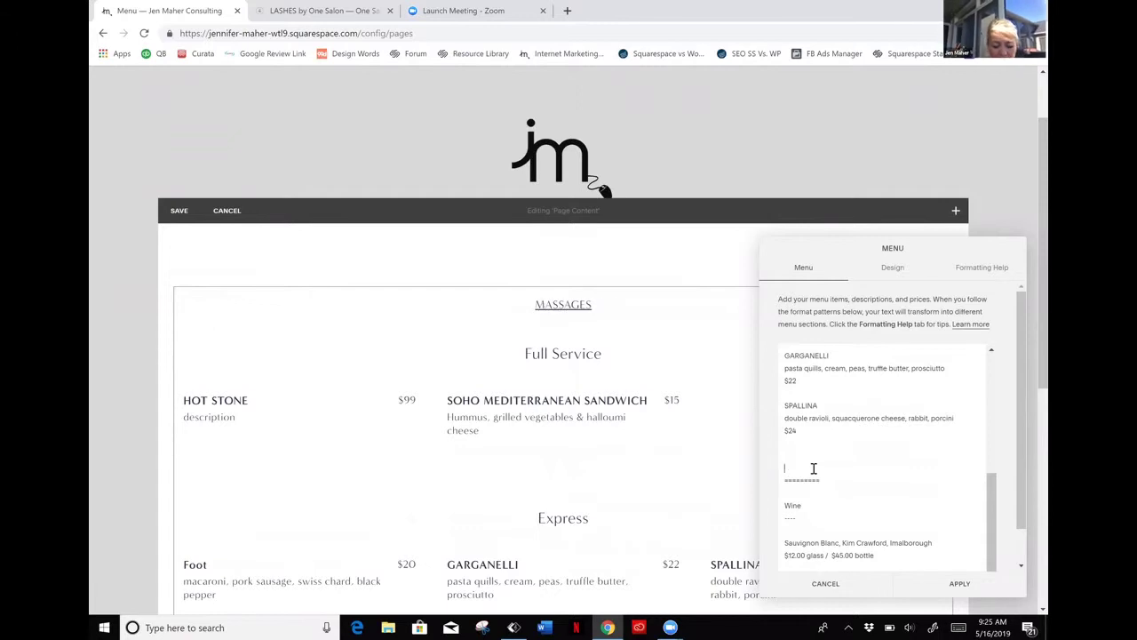
type("PRODUCTYS")
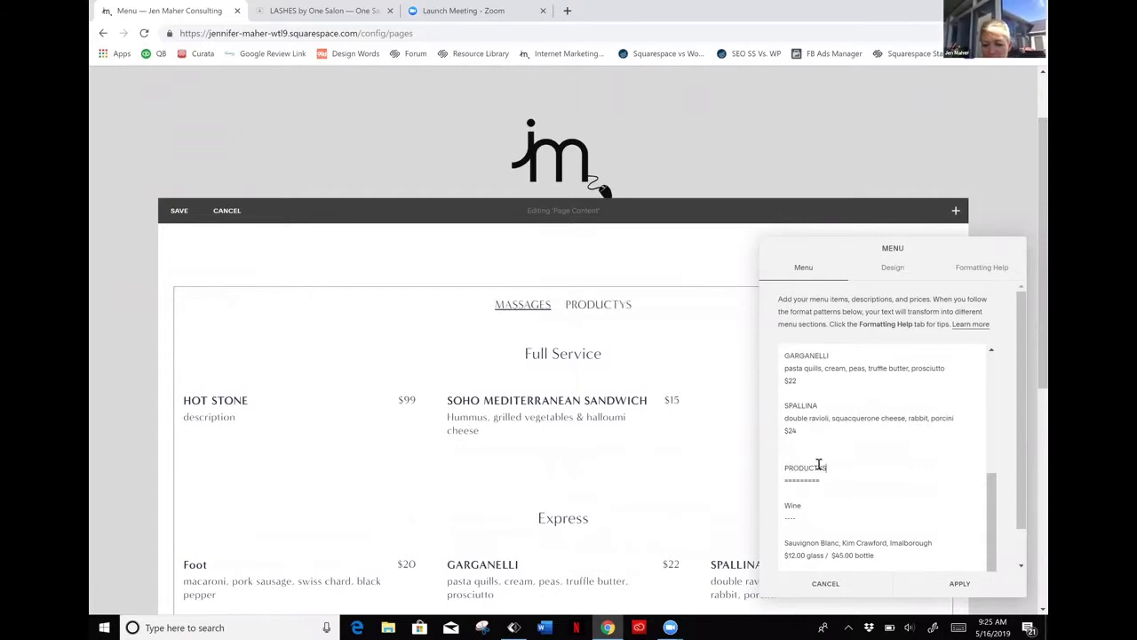
key("BackSpace")
key("BackSpace")
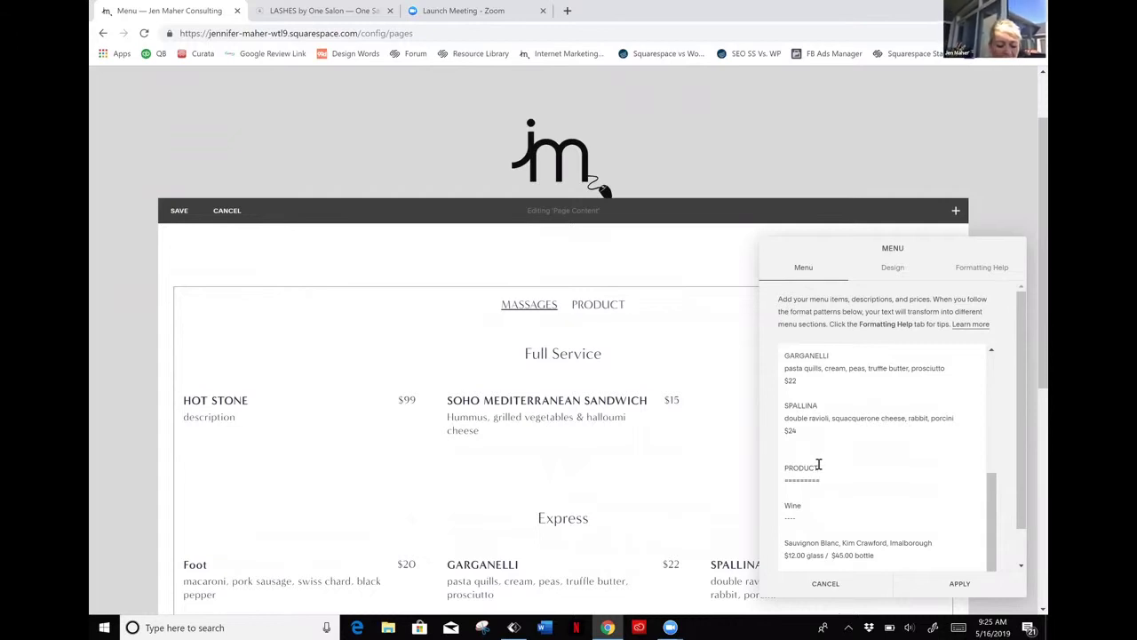
type("S")
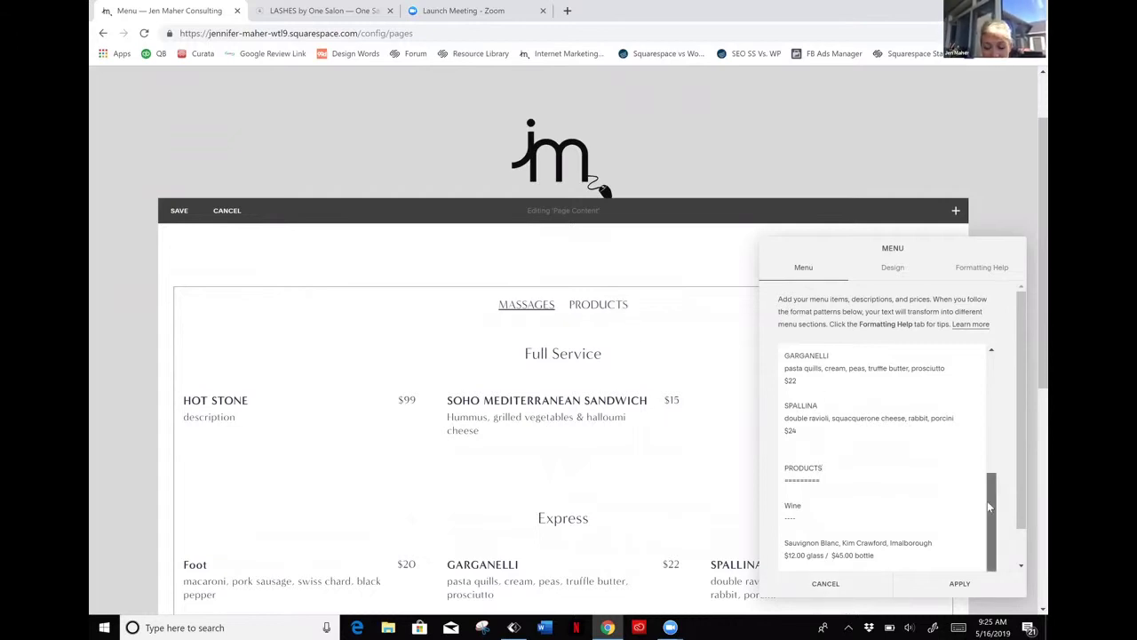
Copy the whole PRODUCTS section, including its Wine items, and paste it at the end of the menu text
left_click_drag(991, 532, 991, 536)
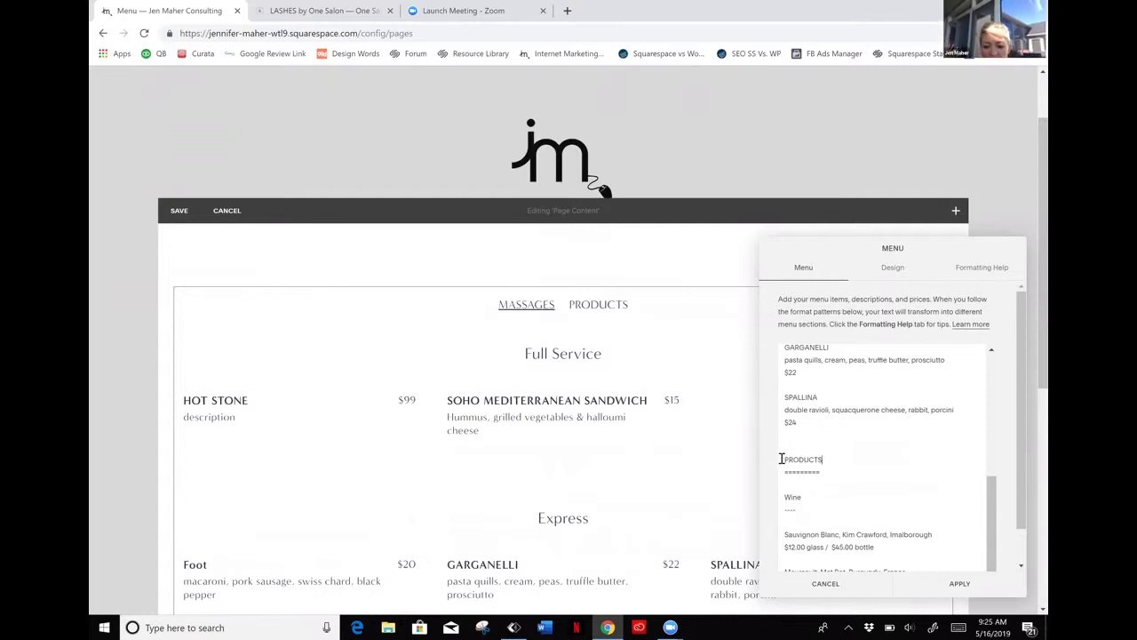
left_click_drag(781, 458, 870, 595)
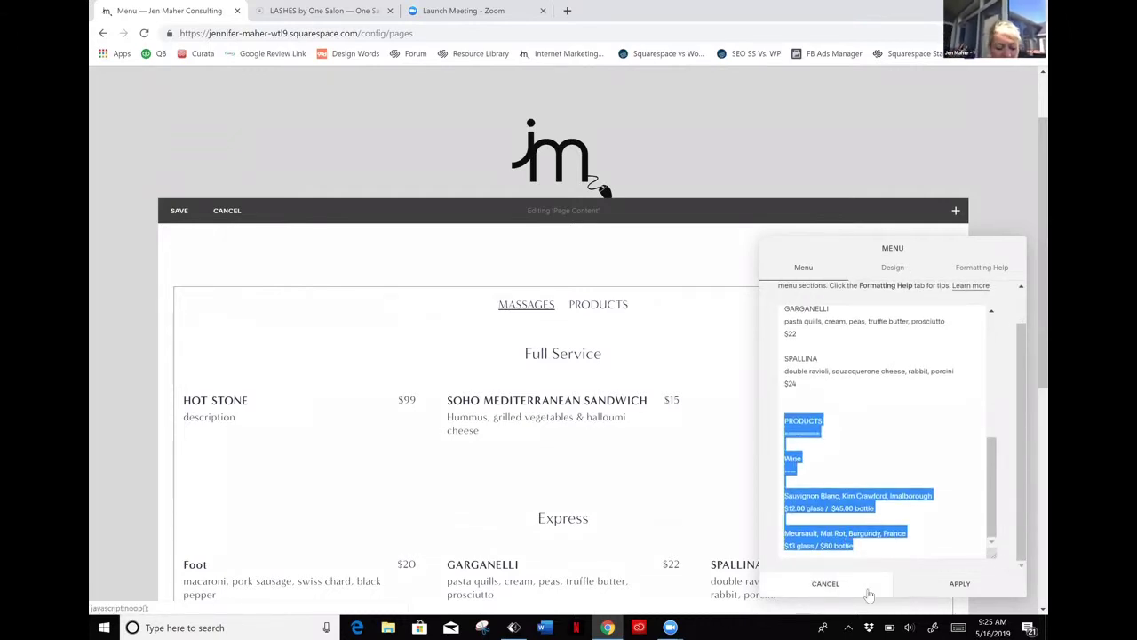
left_click(863, 545)
key("Return")
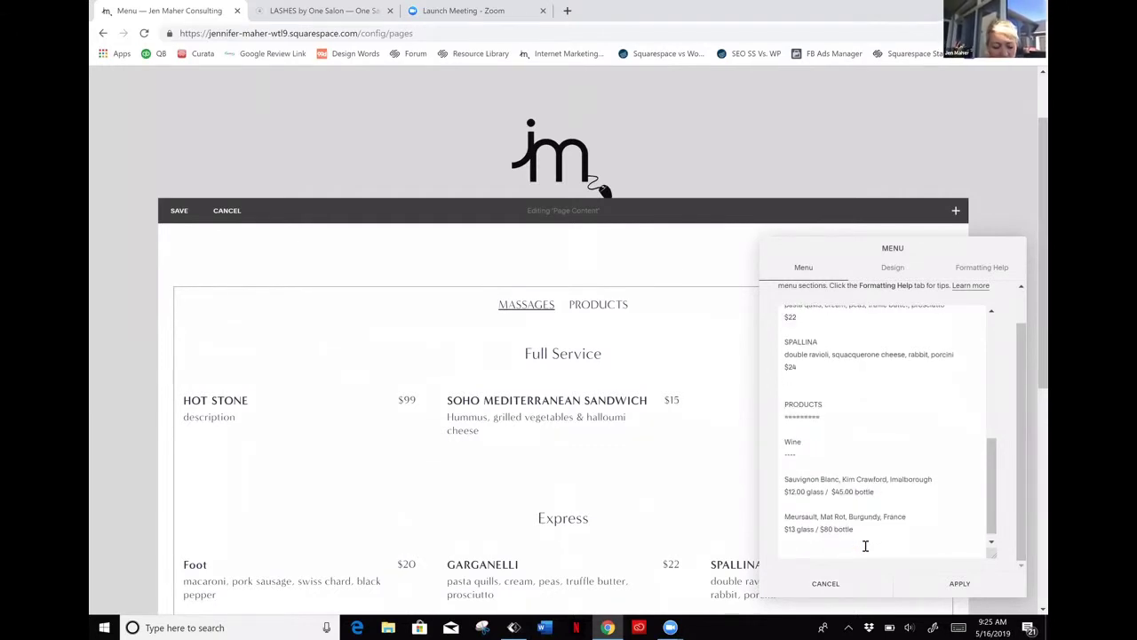
type("PRODUCTS =========  Wine ----  Sauvignon Blanc, Kim Crawford, Imalborough $12.00 glass / $45.00 bottle  Meursault, Mat Rot, Burgundy, France $13 glass / $80 bottle")
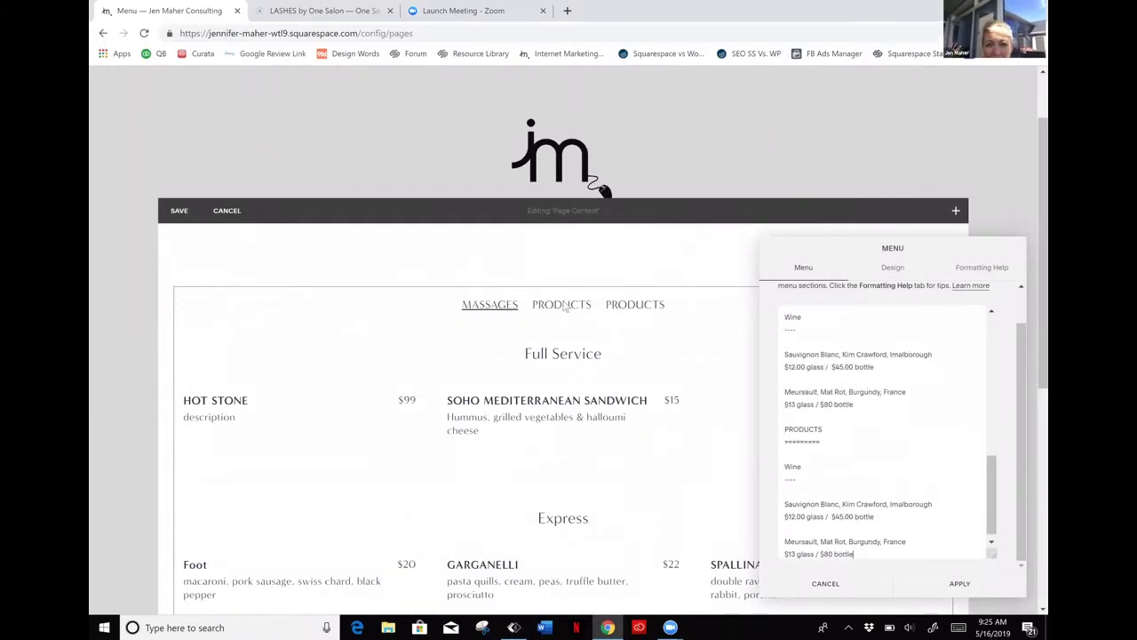
Rename the heading of the pasted PRODUCTS section to "MENU"
left_click(826, 430)
key("BackSpace")
key("BackSpace")
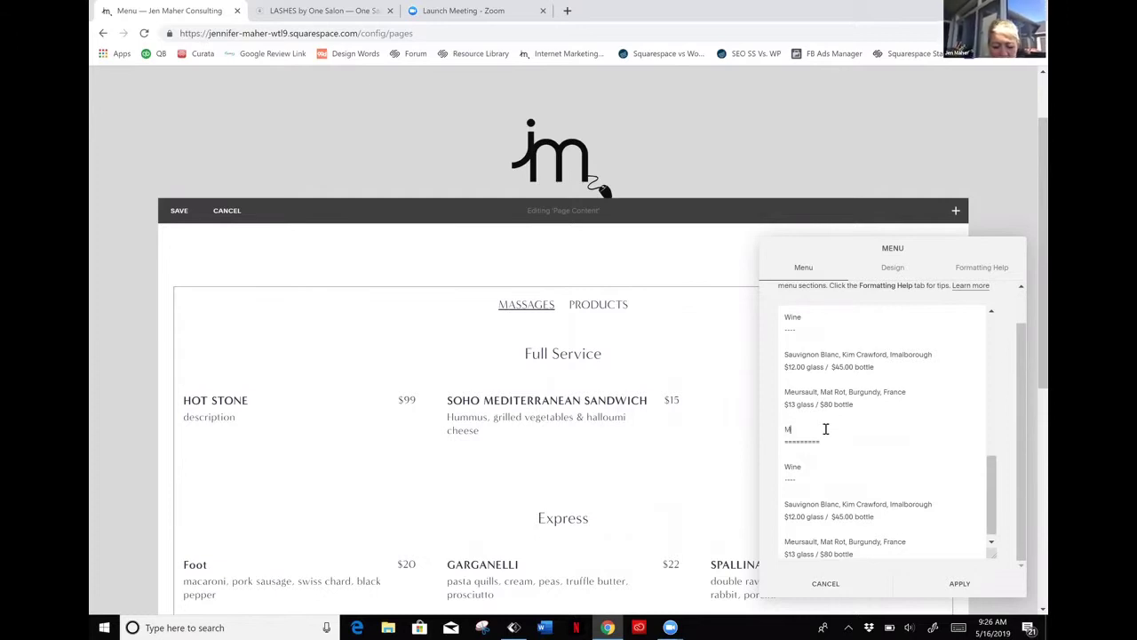
type("ENU")
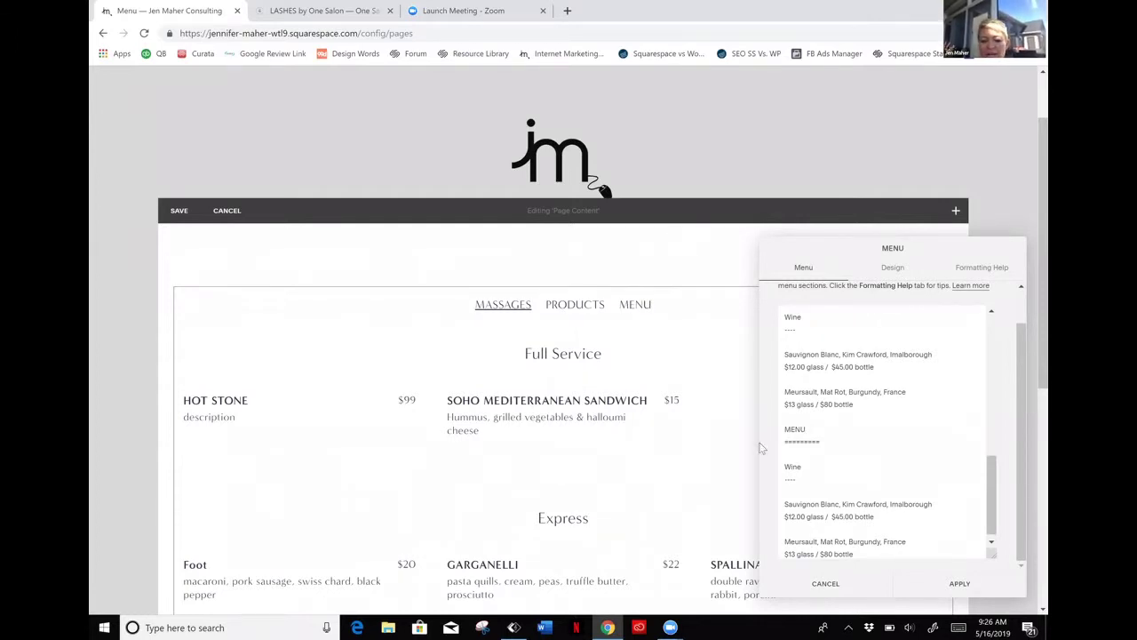
Save the menu block changes to the page and check its PRODUCTS and MASSAGES views
left_click(960, 584)
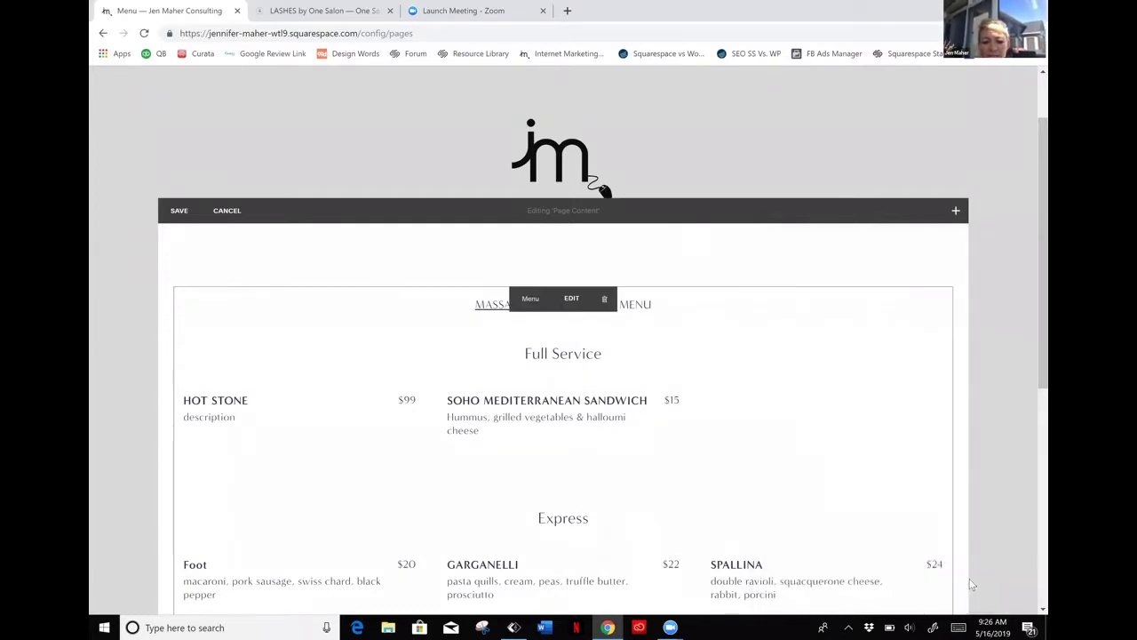
left_click(177, 211)
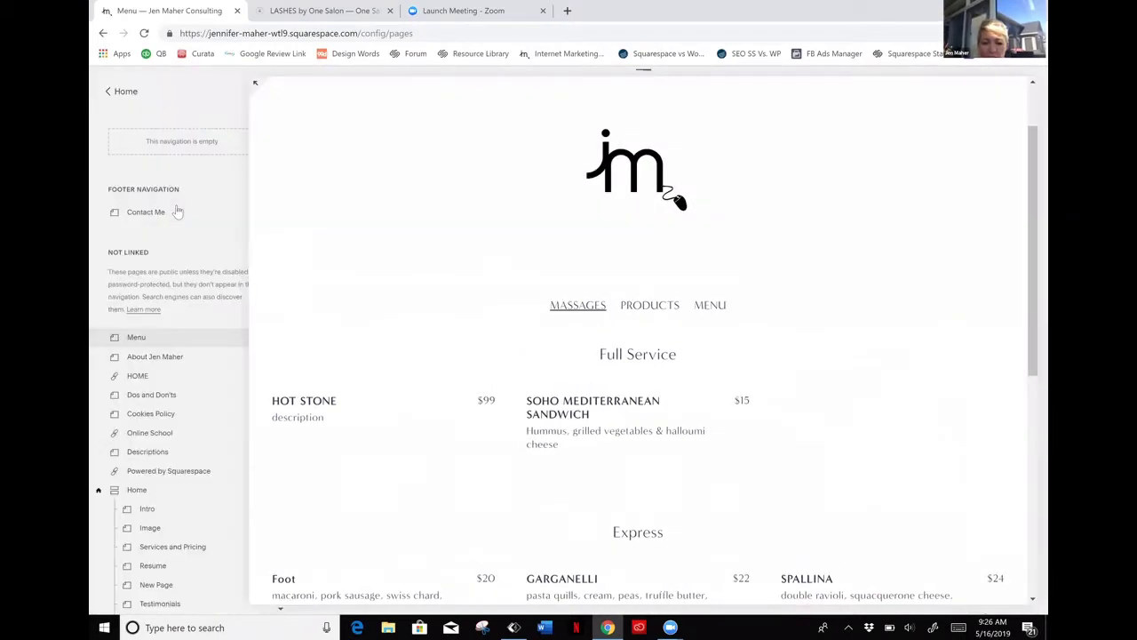
left_click(677, 313)
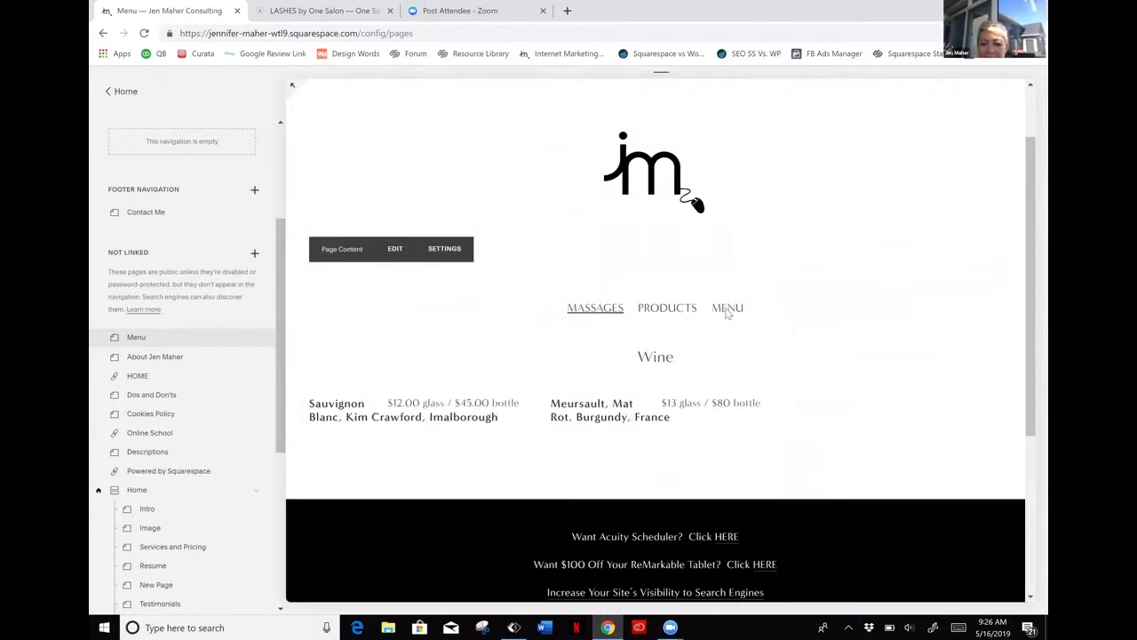
left_click(603, 313)
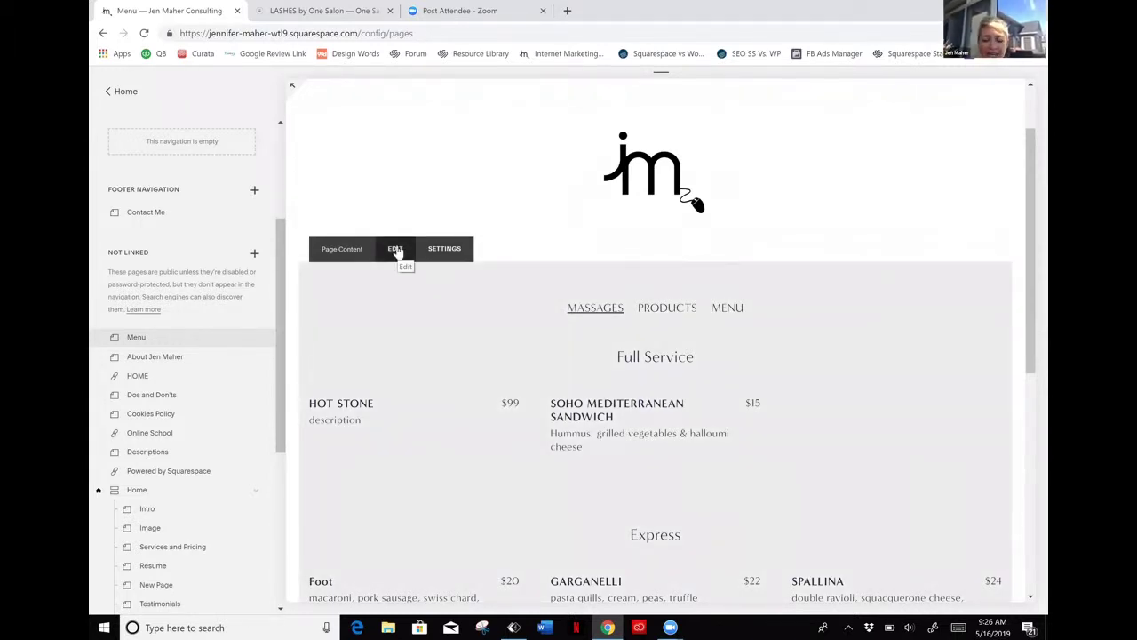
Reopen the page's menu block for editing and rename the HOT STONE item to "SWEDISH"
left_click(396, 249)
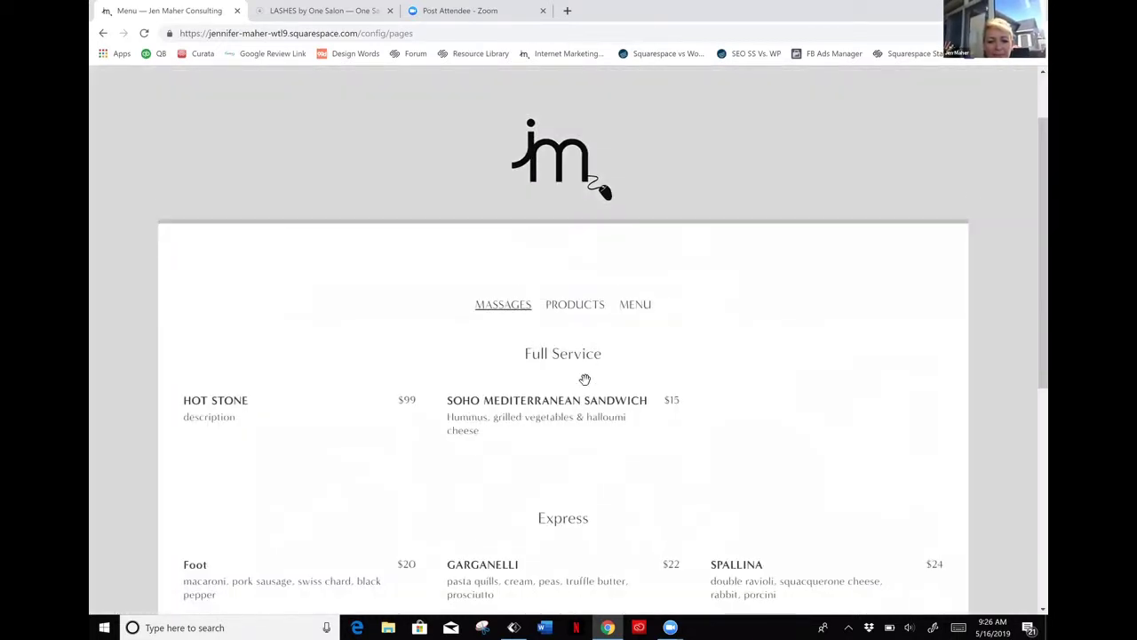
mouse_move(573, 302)
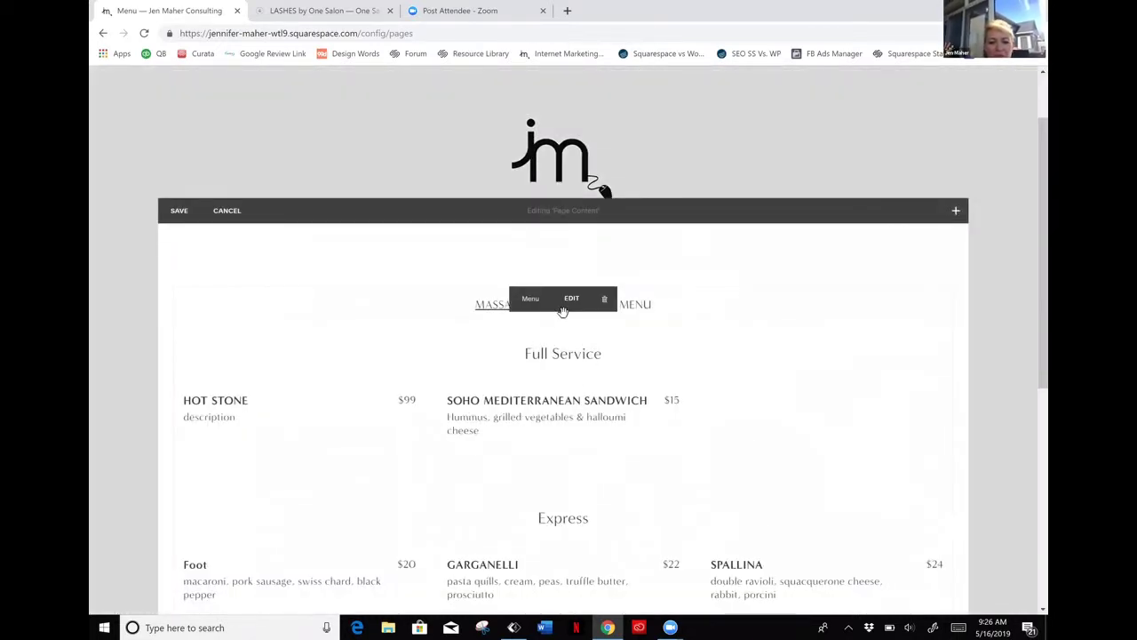
left_click(570, 299)
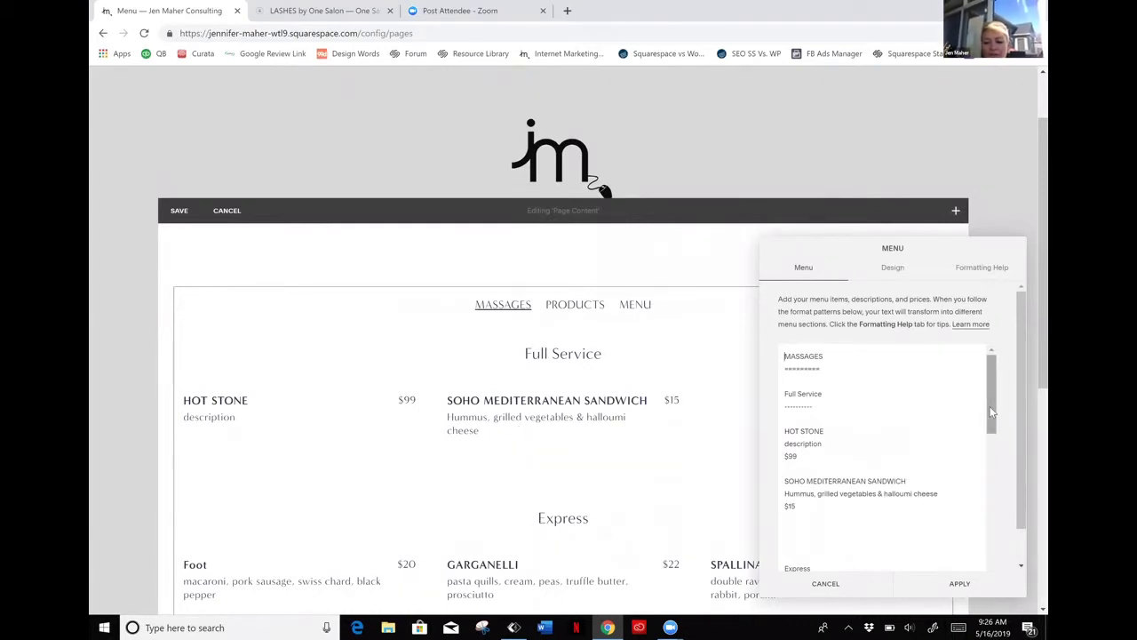
left_click_drag(990, 406, 993, 427)
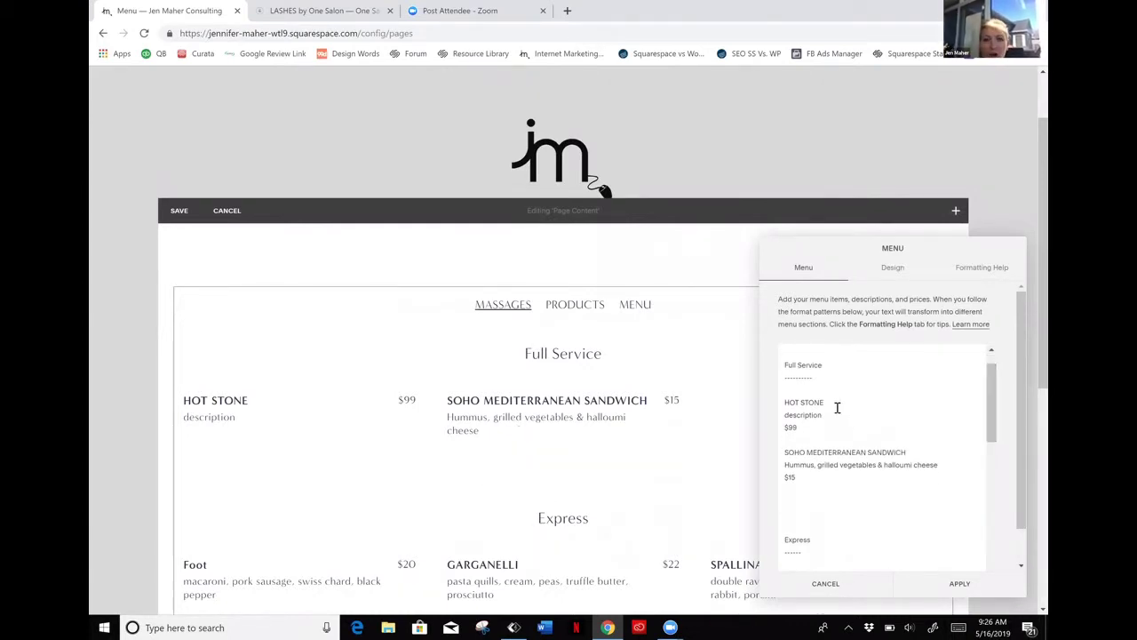
left_click_drag(804, 425, 785, 403)
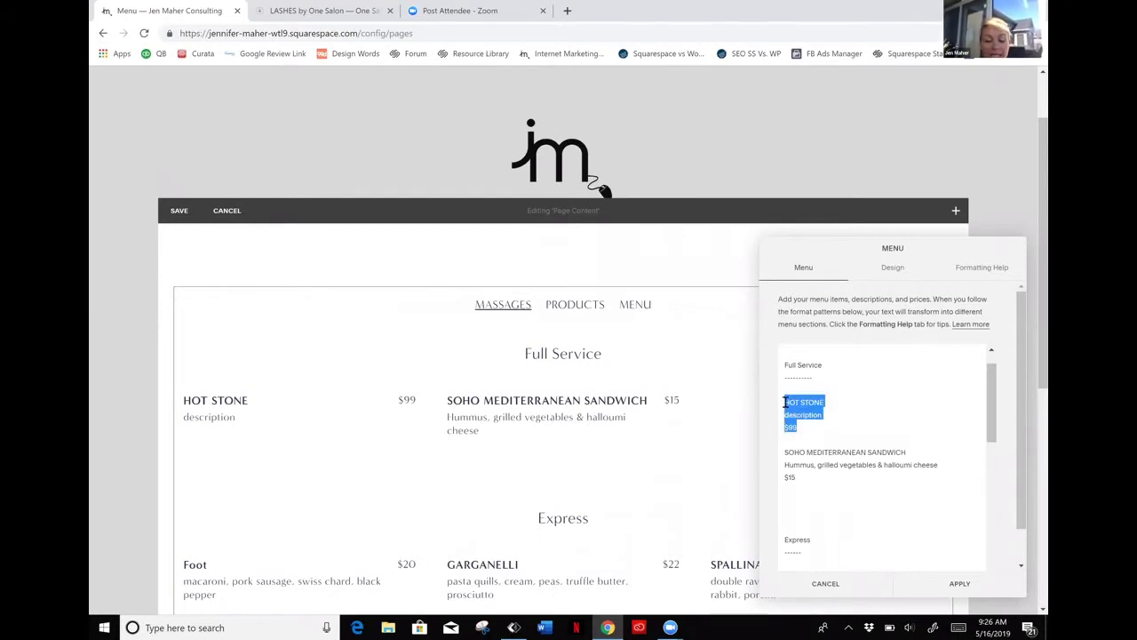
left_click(846, 403)
key("BackSpace")
key("BackSpace")
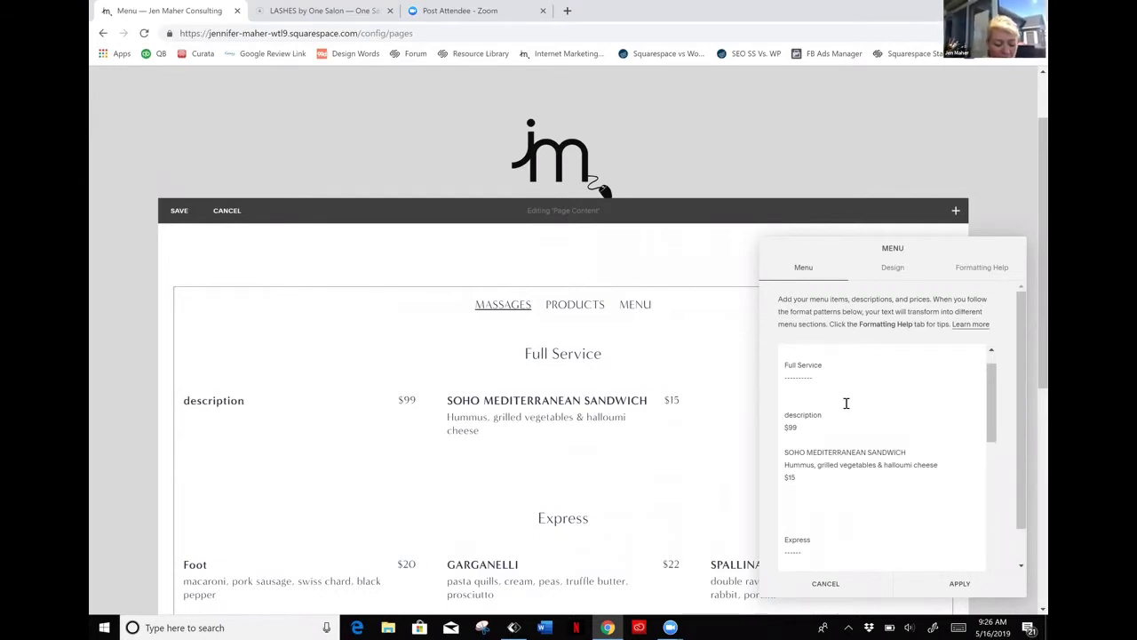
type("SWEDISH")
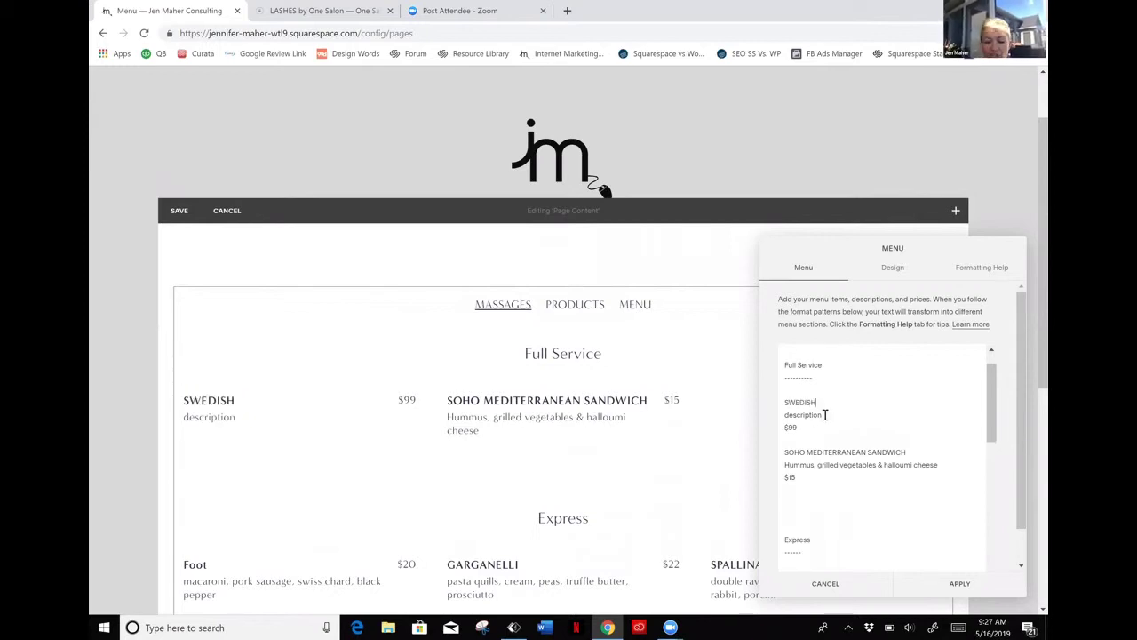
left_click(960, 584)
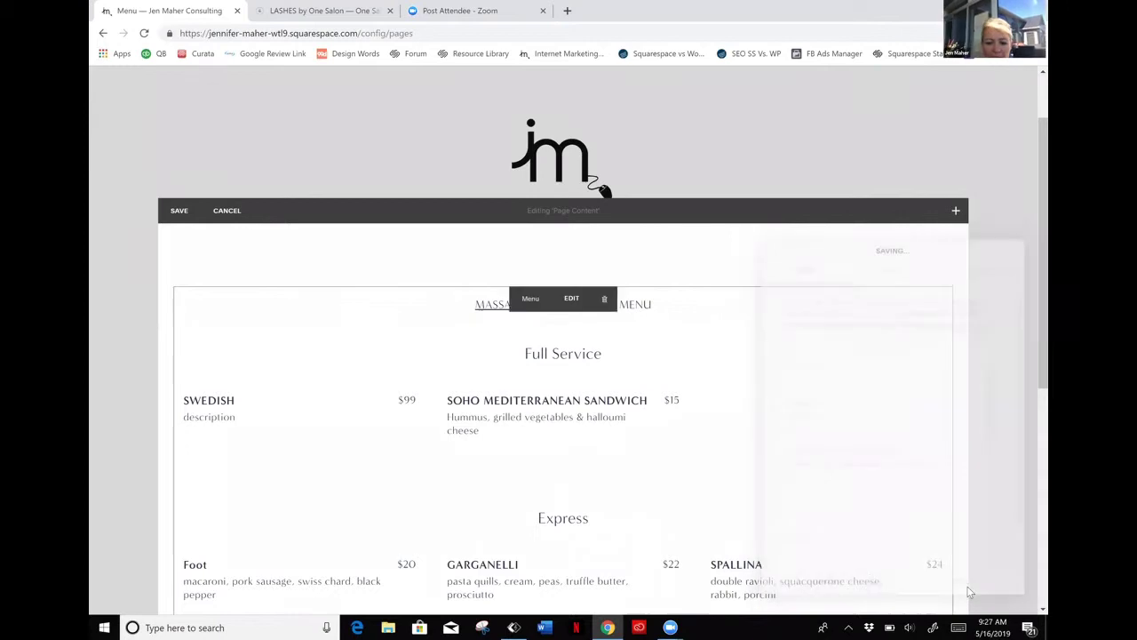
Delete the menu text from the MASSAGES heading into the sandwich description, and discard that change
left_click(573, 309)
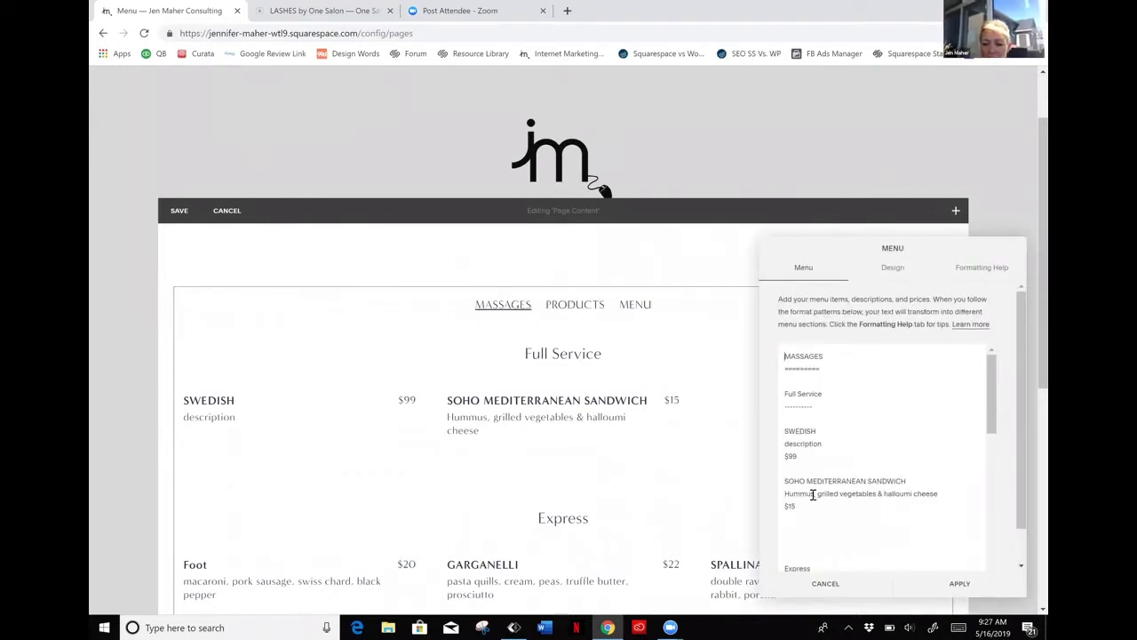
left_click_drag(814, 493, 787, 273)
key("BackSpace")
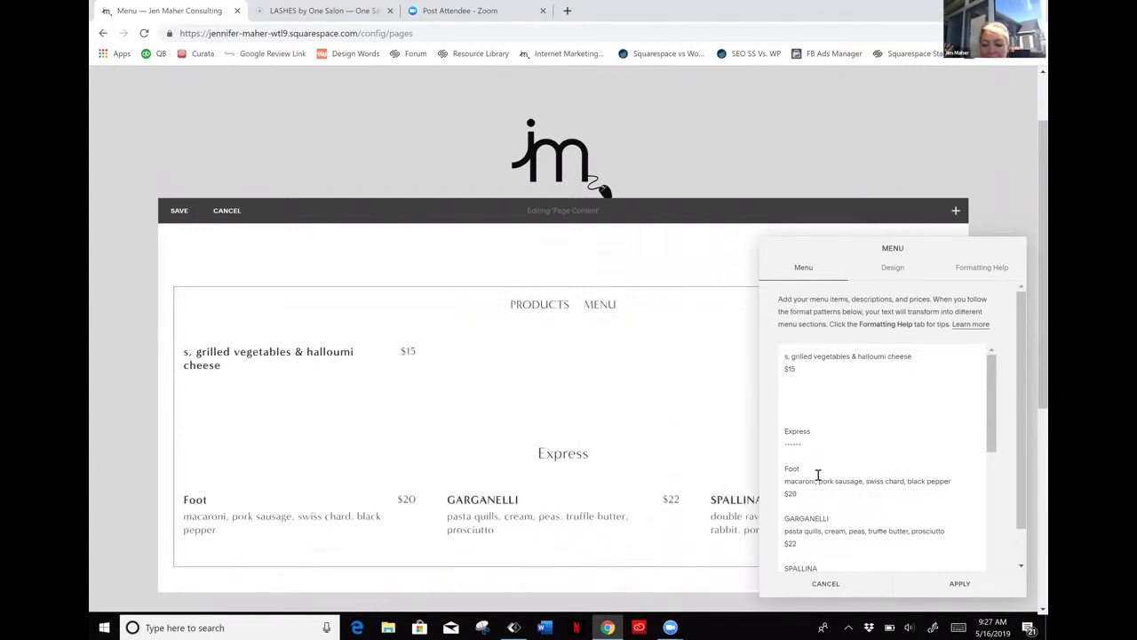
left_click(824, 587)
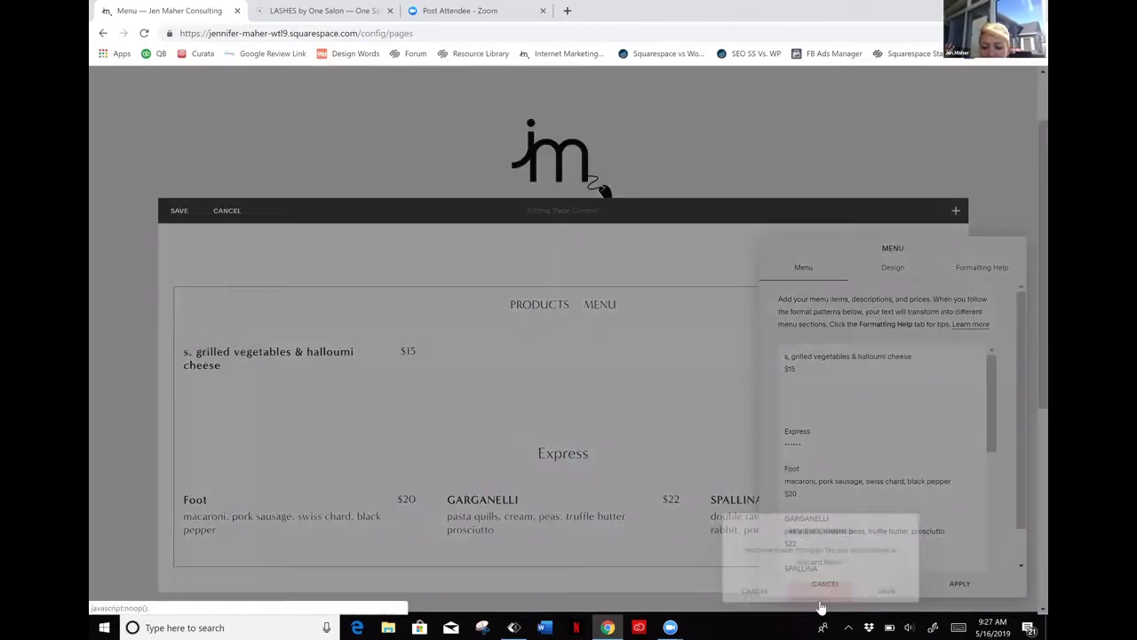
left_click(817, 592)
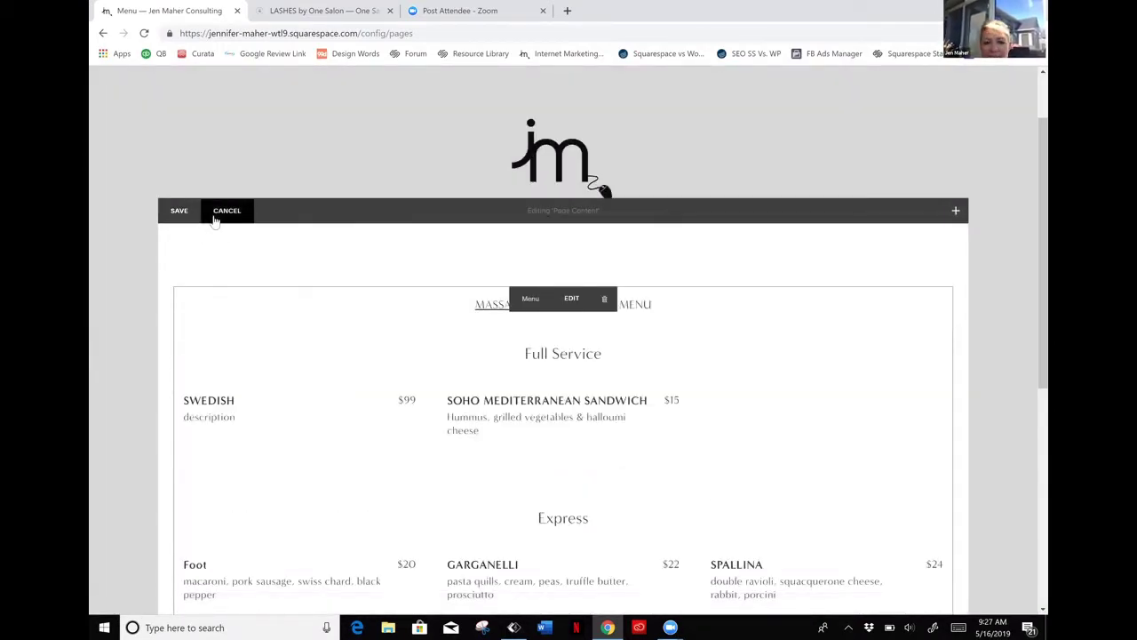
Save the page and switch to the LASHES by One Salon site to view its pricing list
left_click(177, 212)
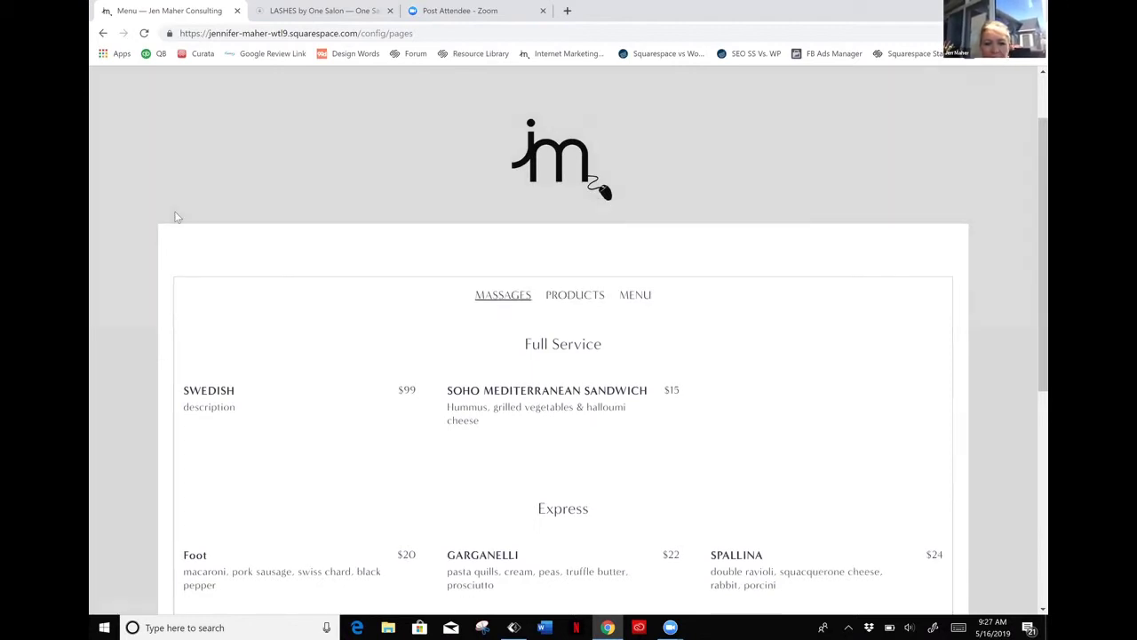
left_click(337, 16)
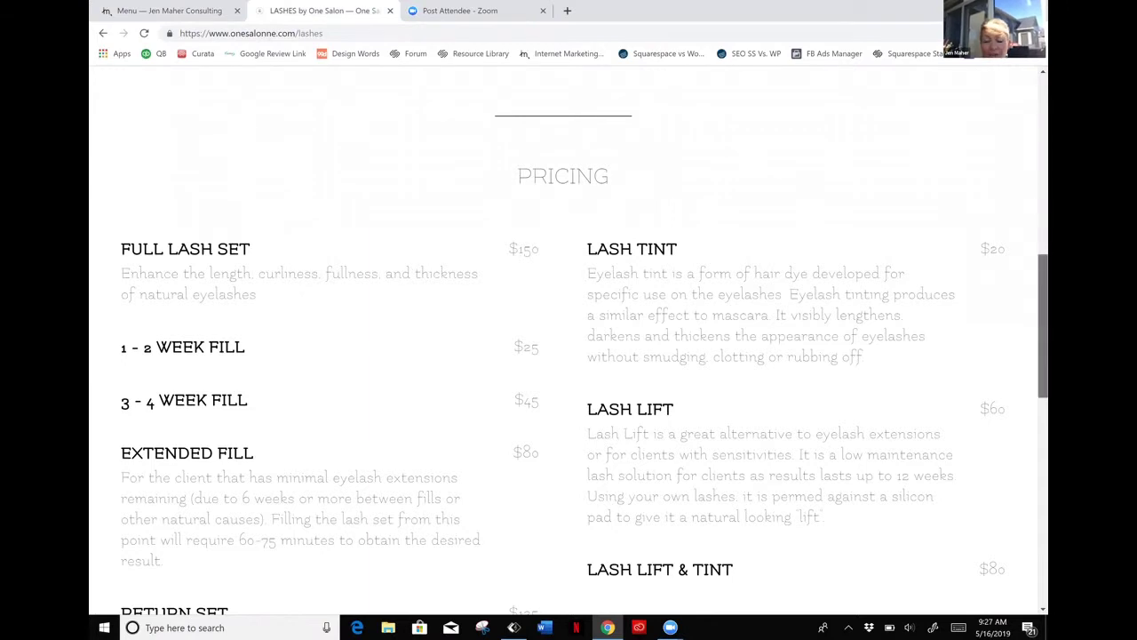
Open the One Salon home page and look through its Hair, Skin, Lashes and Weddings service sections
scroll(569, 337, "up", 10)
scroll(373, 503, "up", 2)
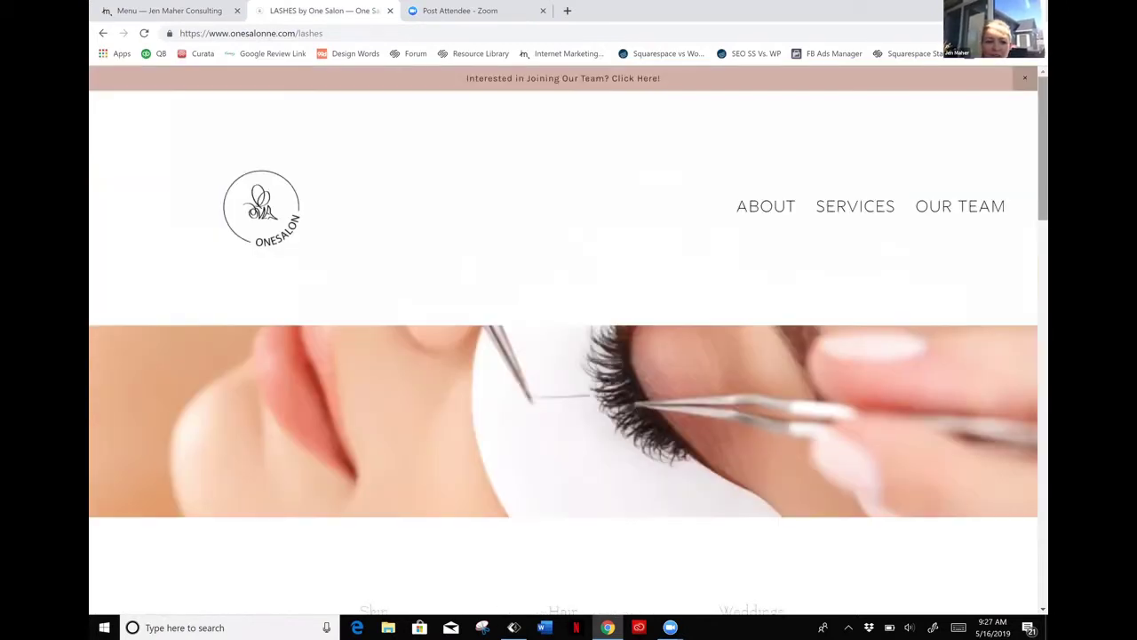
left_click(250, 218)
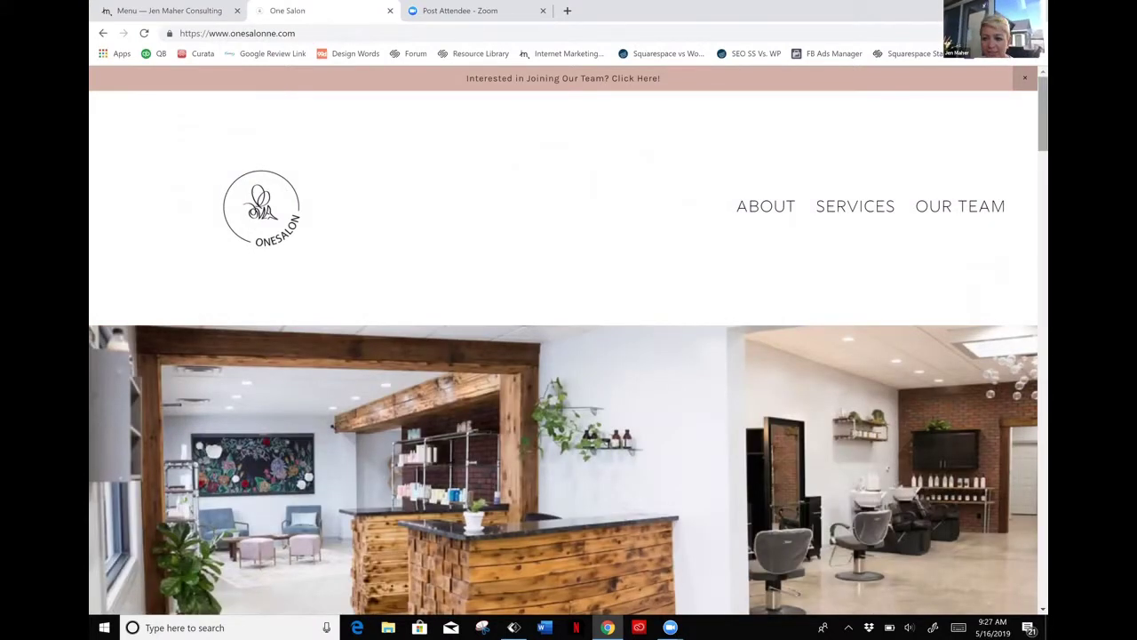
scroll(564, 341, "down", 1)
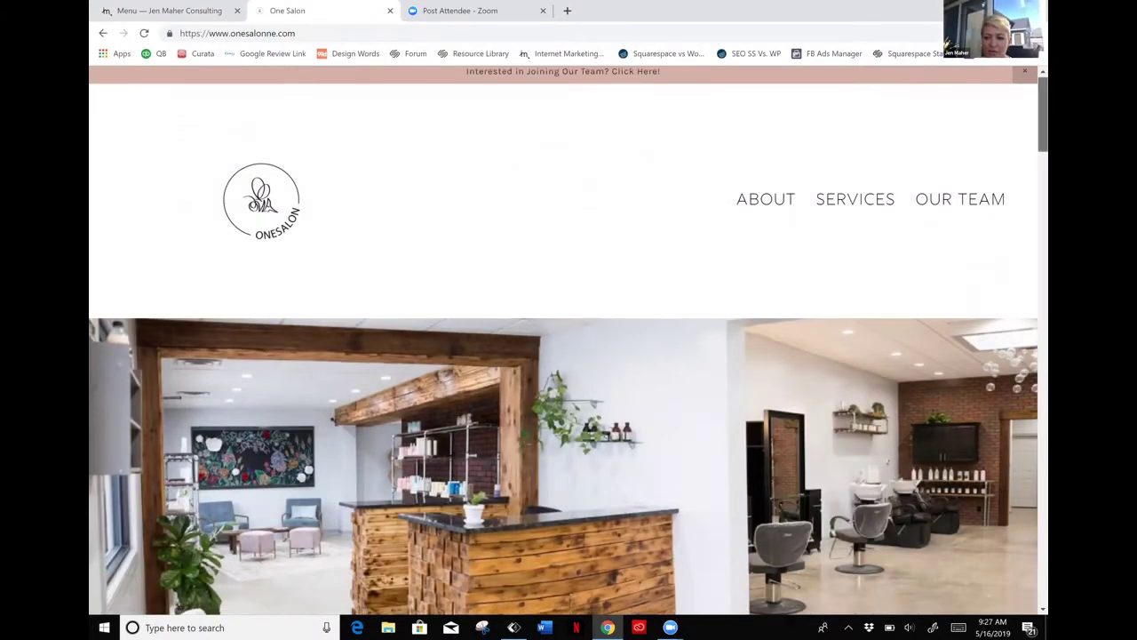
scroll(563, 341, "down", 1)
scroll(563, 341, "down", 9)
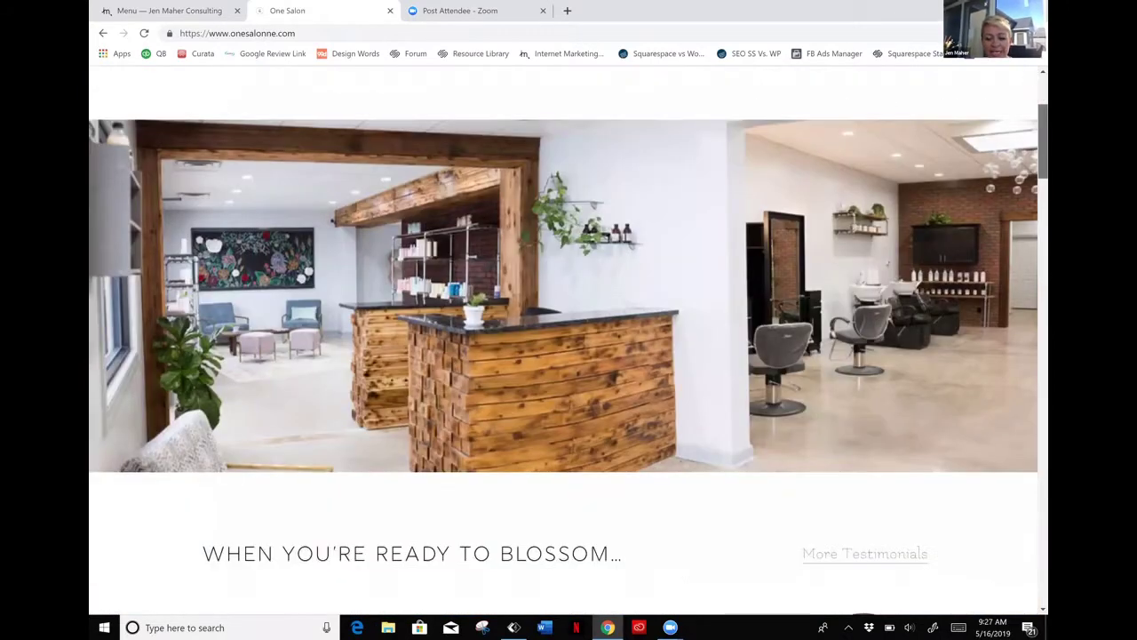
scroll(1024, 311, "down", 4)
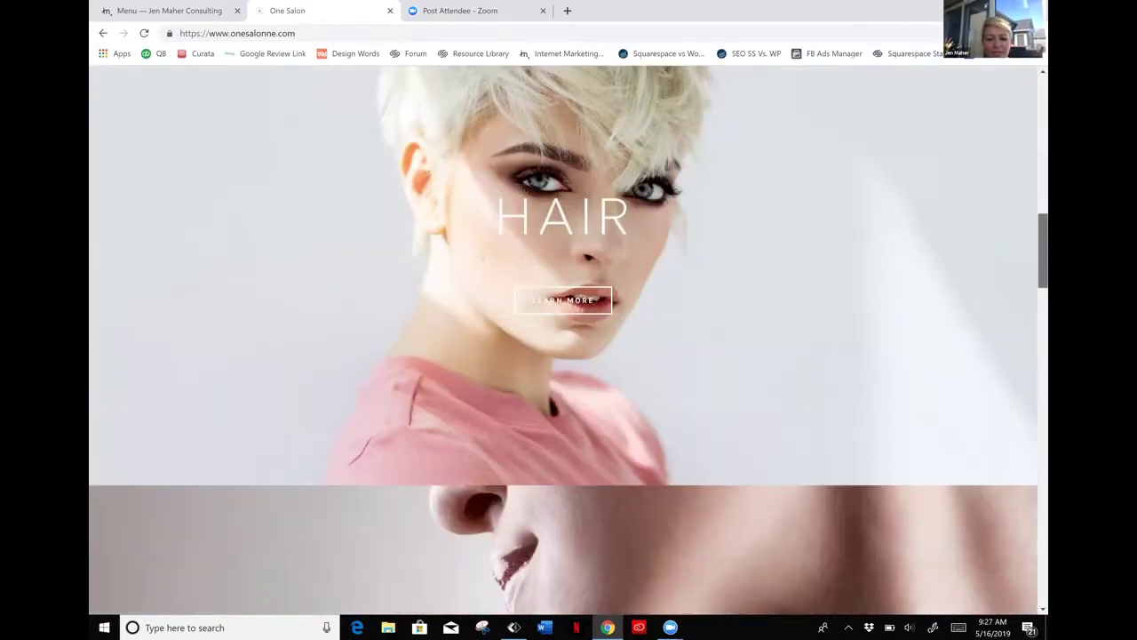
scroll(1024, 323, "down", 2)
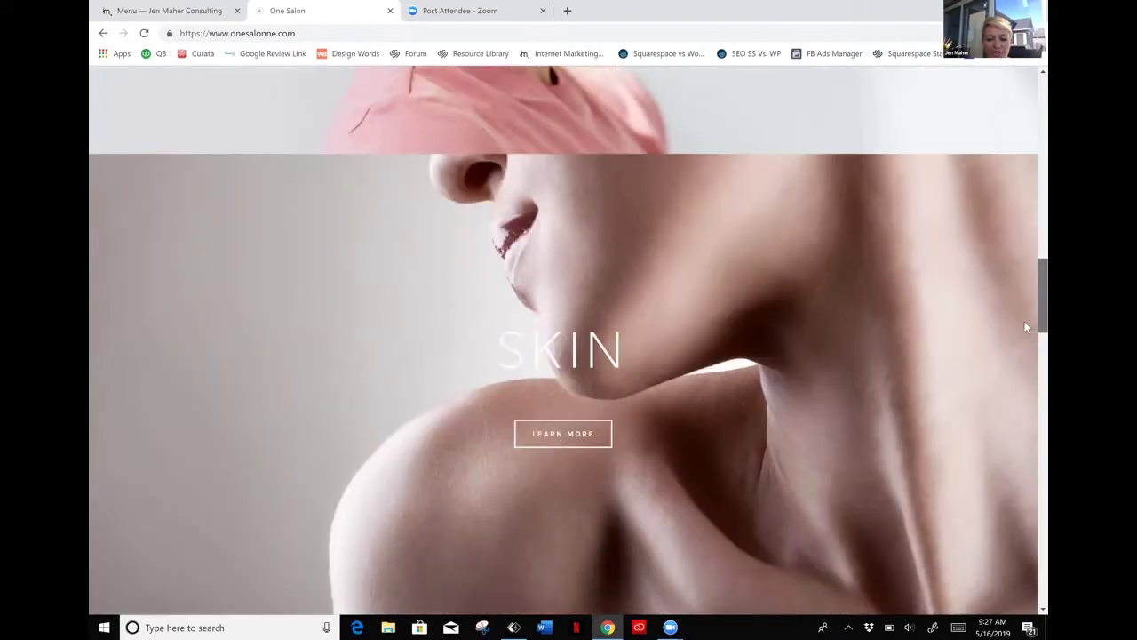
scroll(1013, 405, "down", 6)
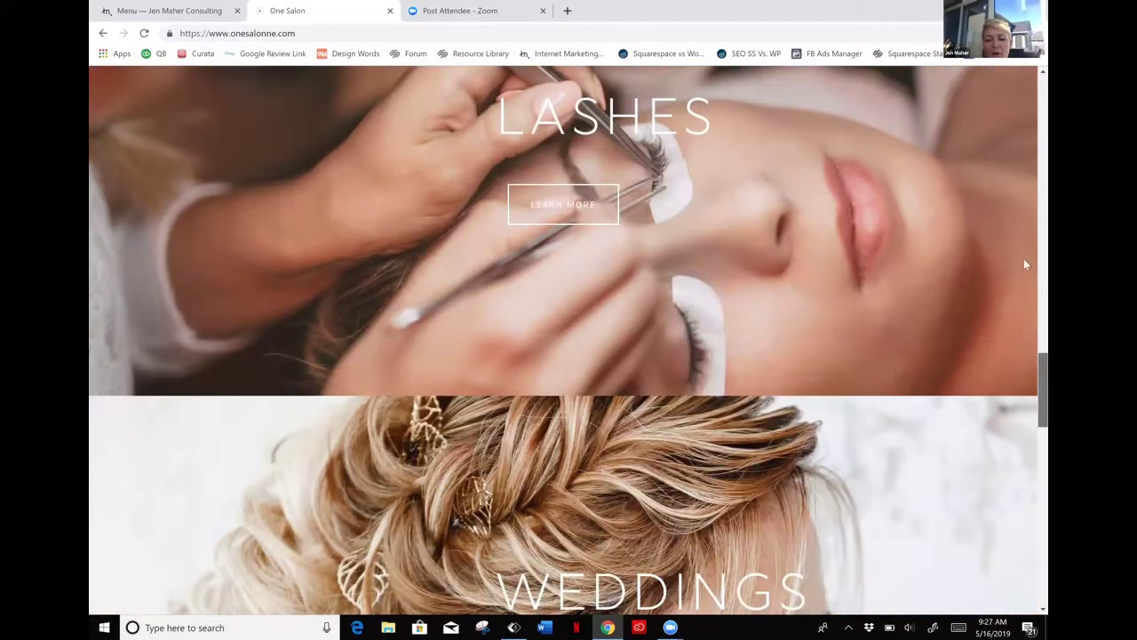
scroll(1024, 267, "down", 4)
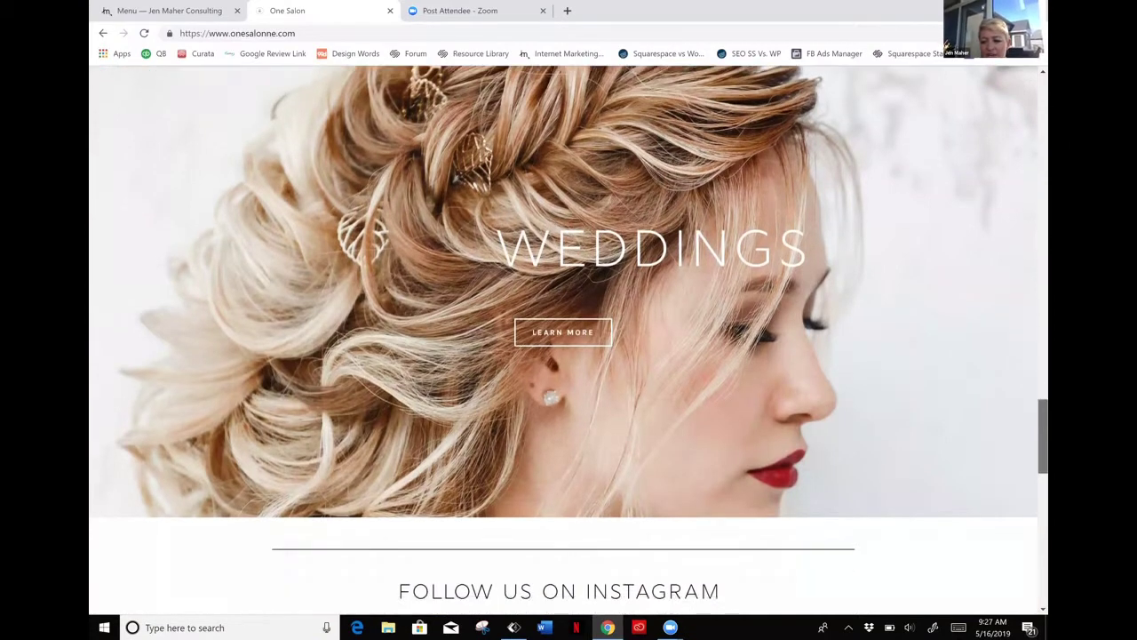
scroll(589, 317, "up", 15)
scroll(568, 338, "up", 8)
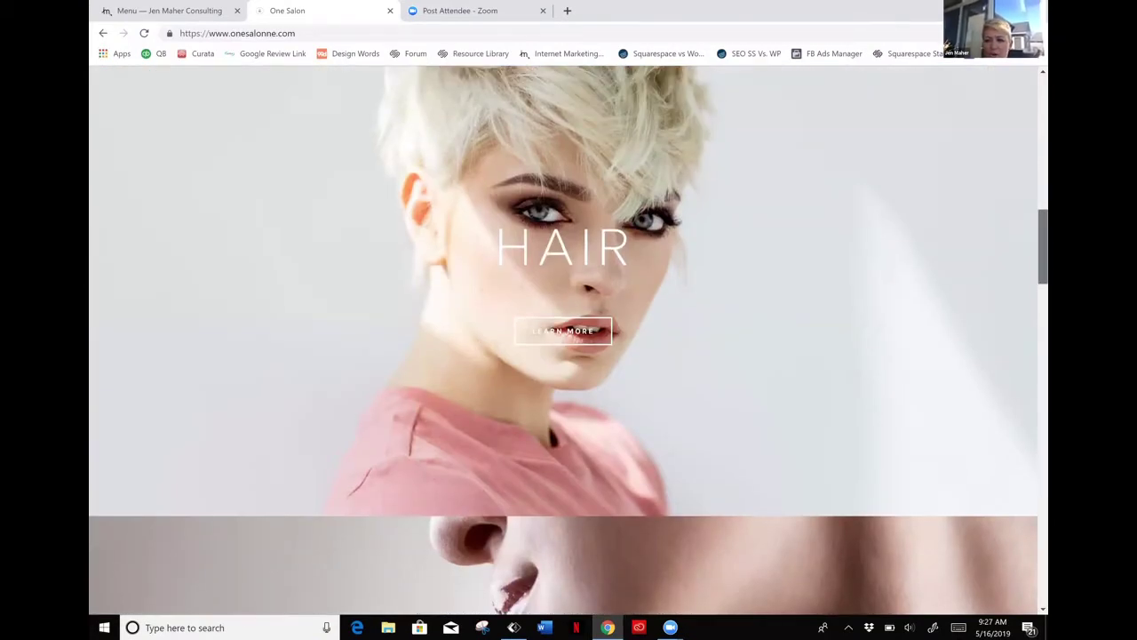
scroll(569, 338, "up", 5)
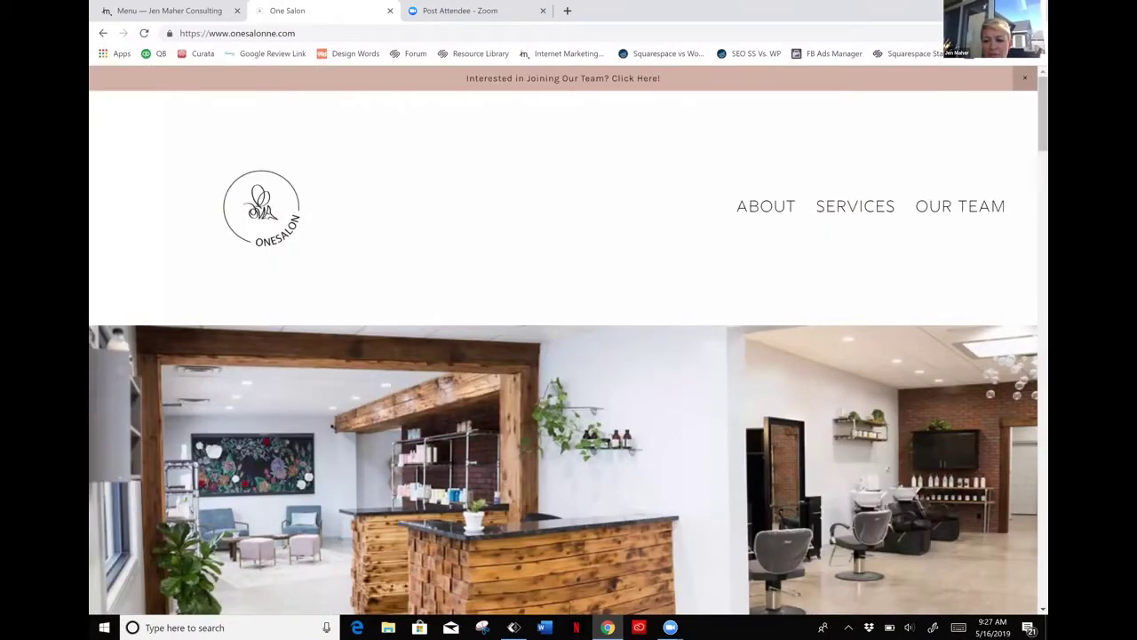
Open the salon's HAIR service page and review its two-column pricing list from the women's cut to men's color blending
left_click(842, 257)
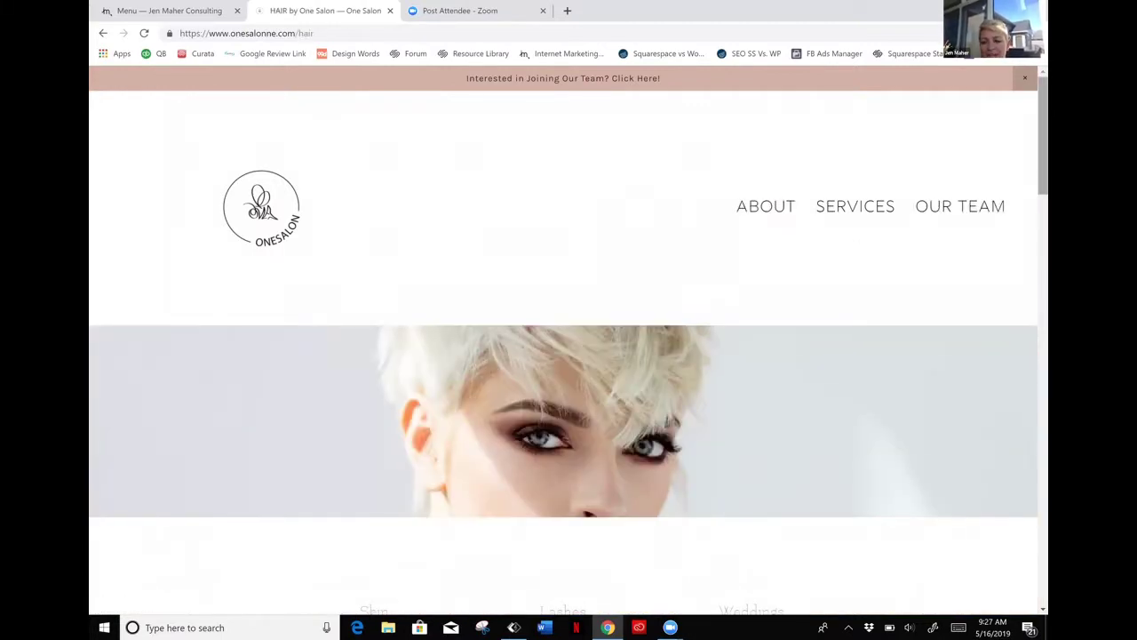
scroll(569, 338, "down", 5)
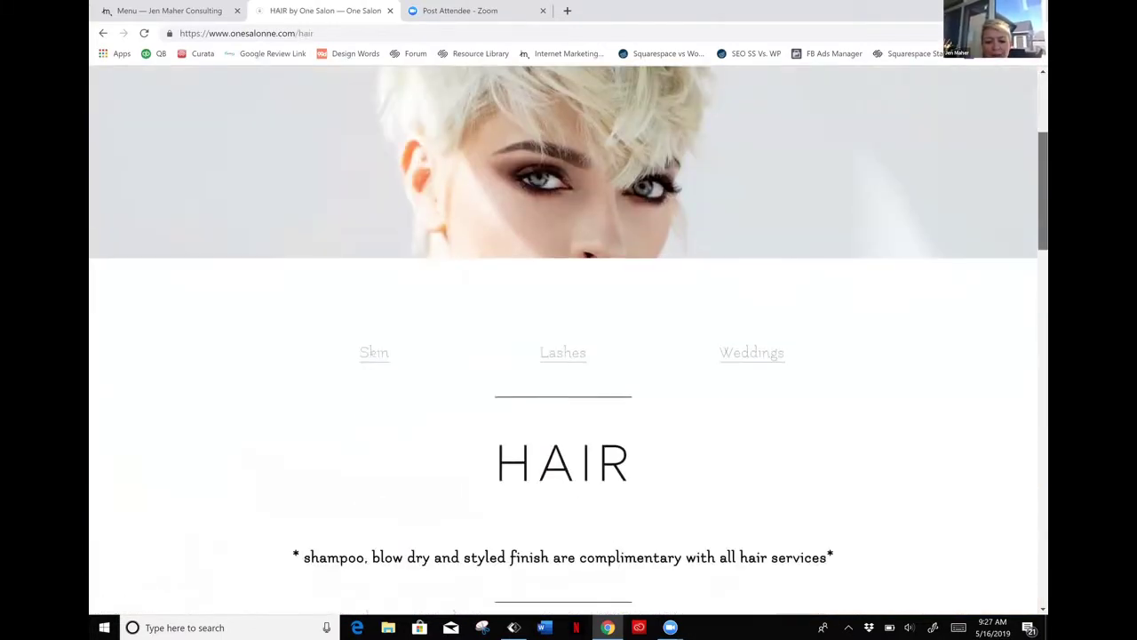
scroll(569, 338, "down", 9)
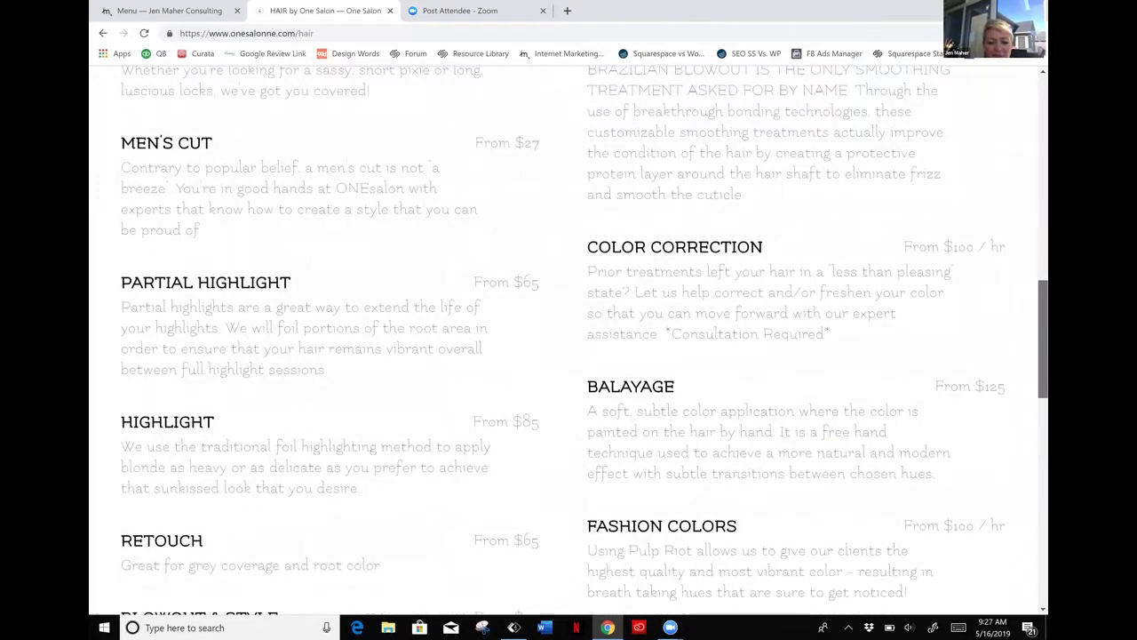
scroll(569, 338, "down", 3)
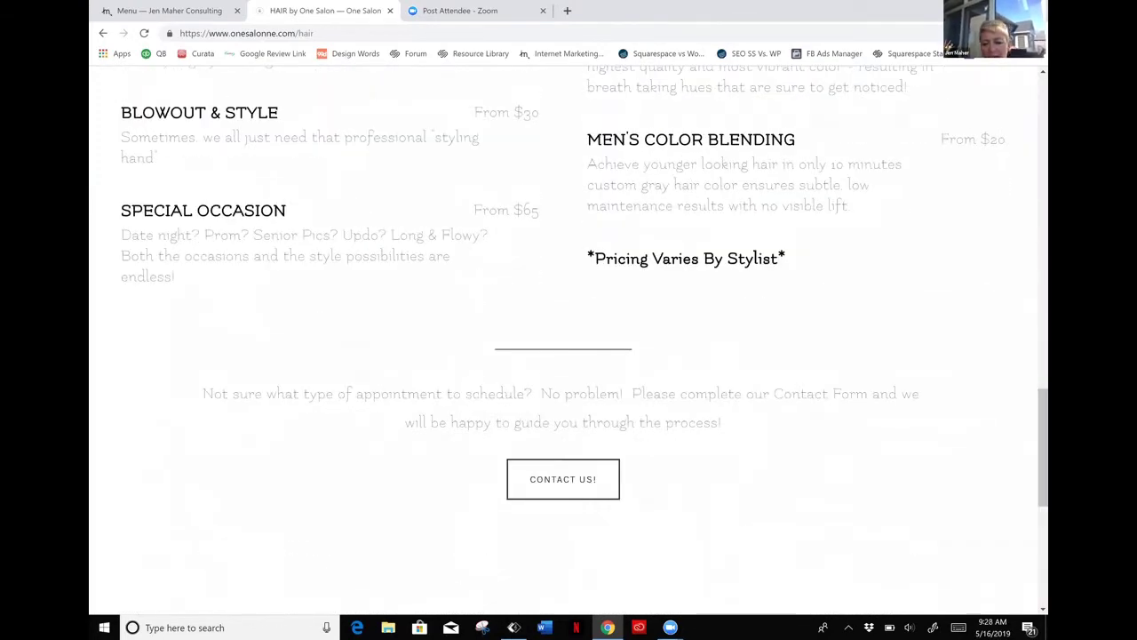
scroll(569, 338, "up", 10)
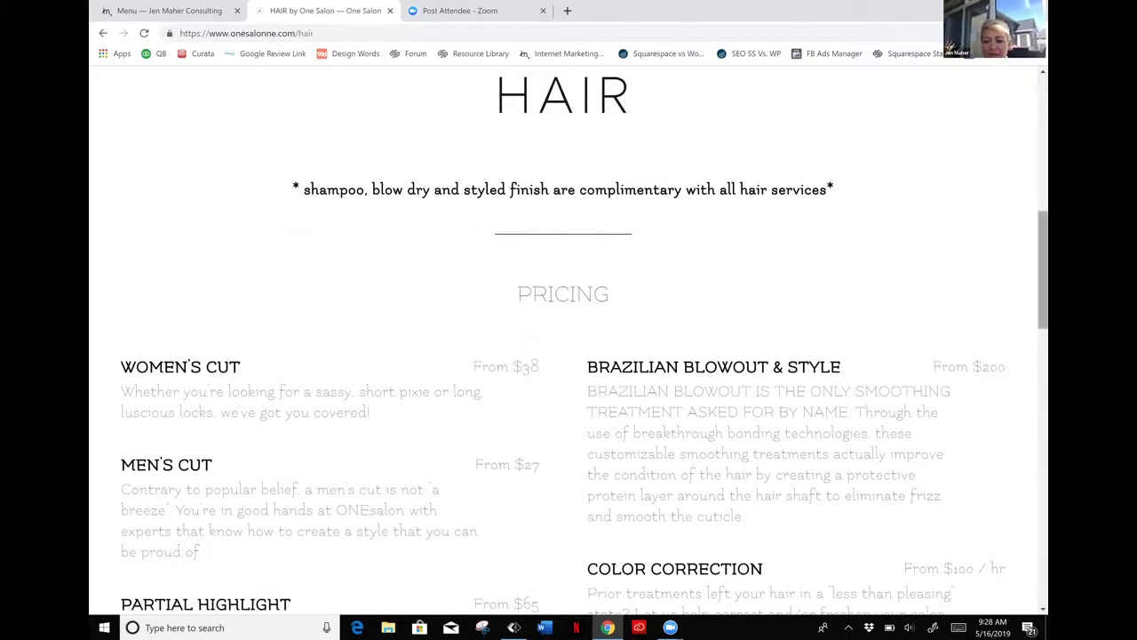
scroll(569, 338, "up", 4)
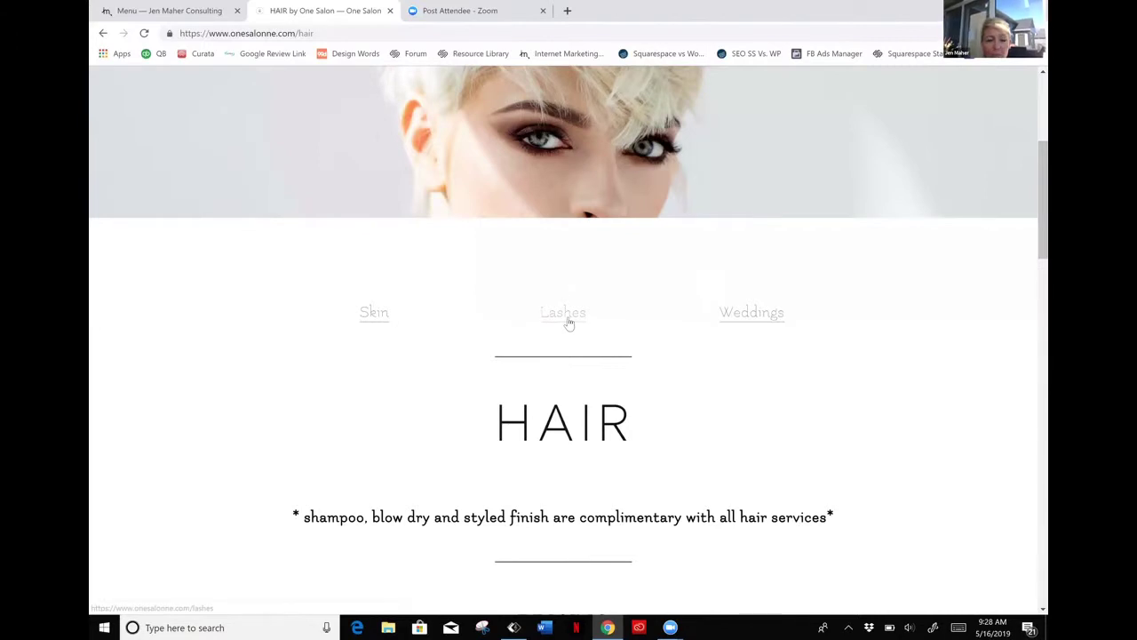
Return to the LASHES page through the salon's service links and review its pricing list and page layout
left_click(566, 312)
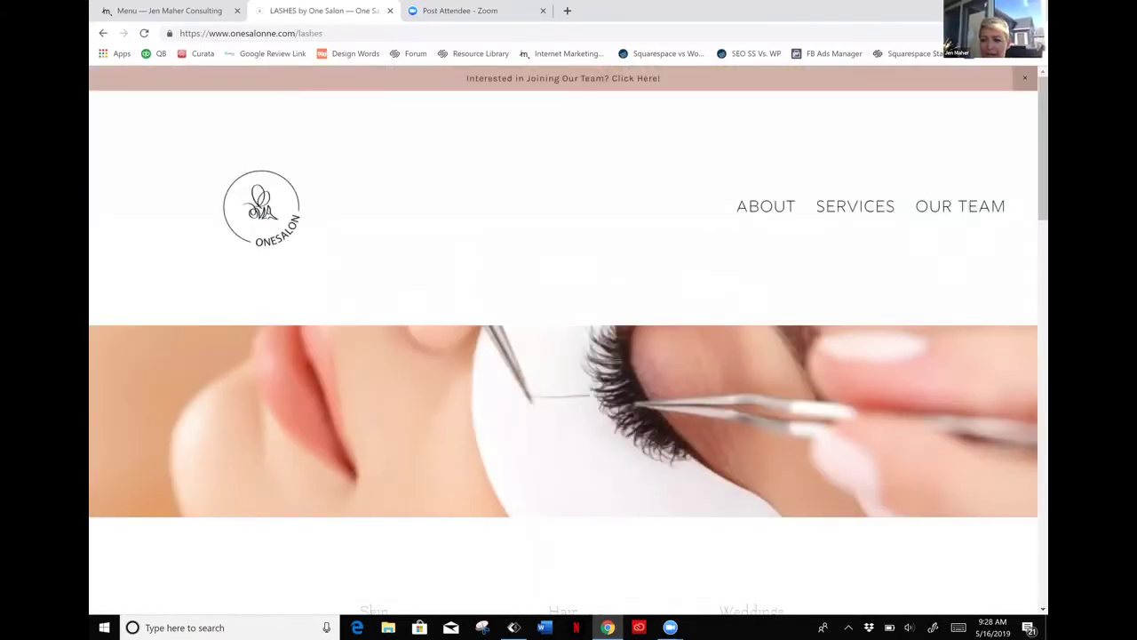
scroll(569, 337, "down", 3)
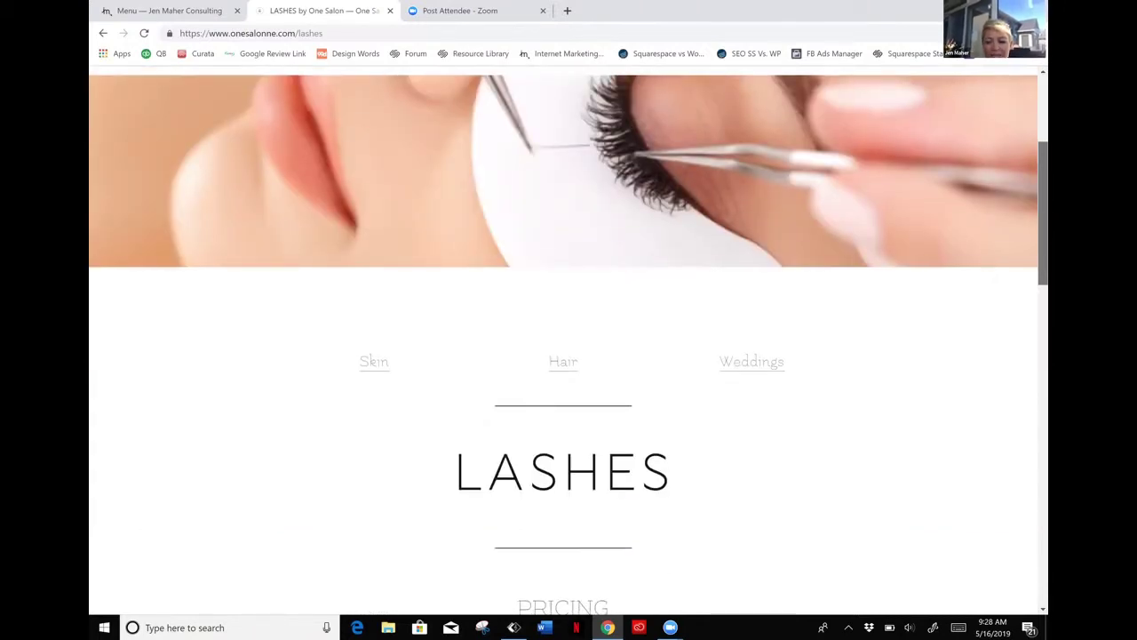
scroll(568, 337, "down", 5)
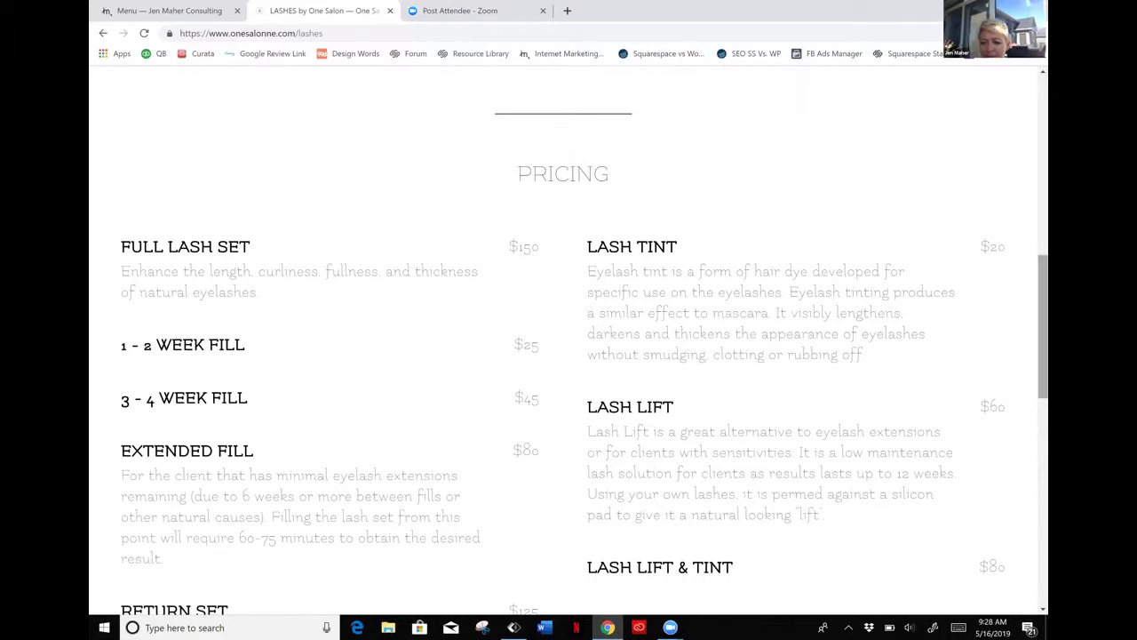
scroll(568, 340, "down", 2)
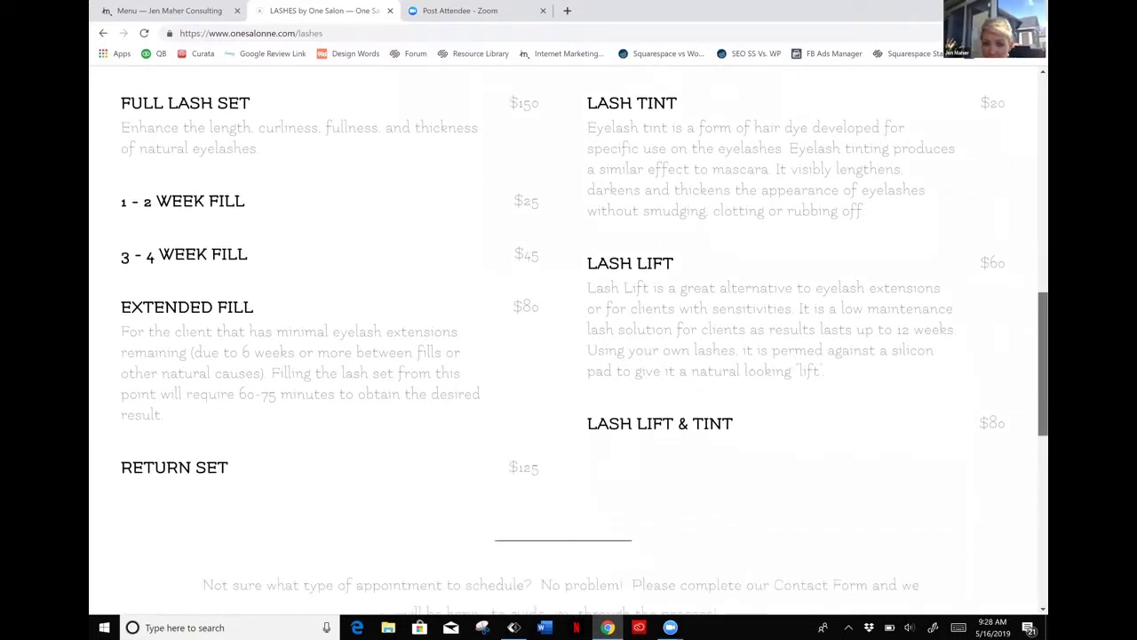
scroll(569, 341, "up", 10)
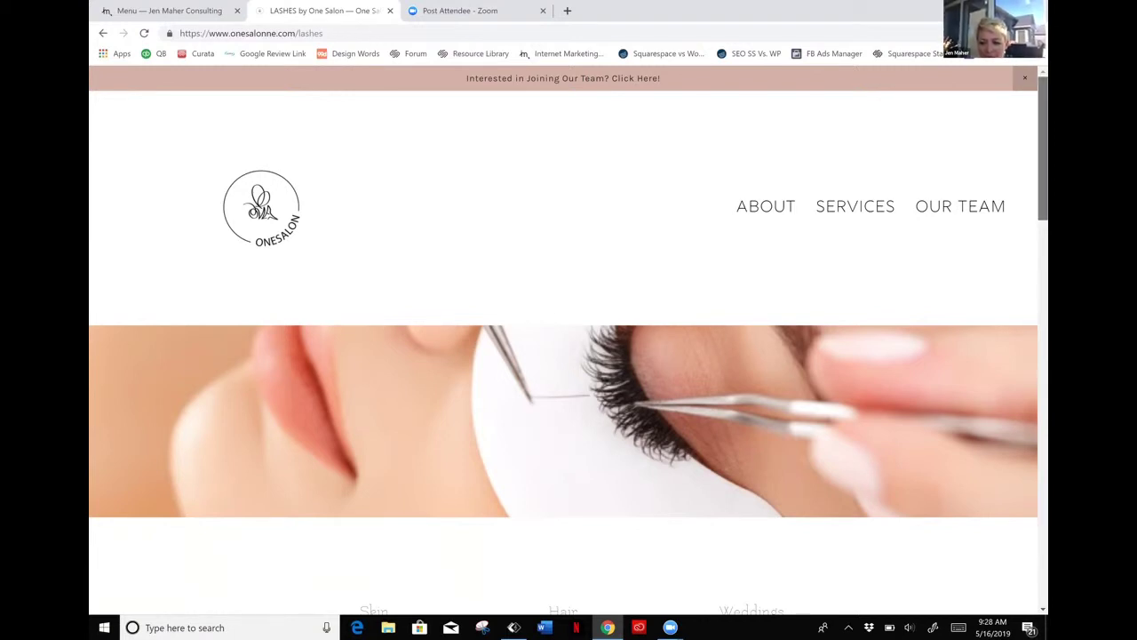
scroll(569, 341, "down", 3)
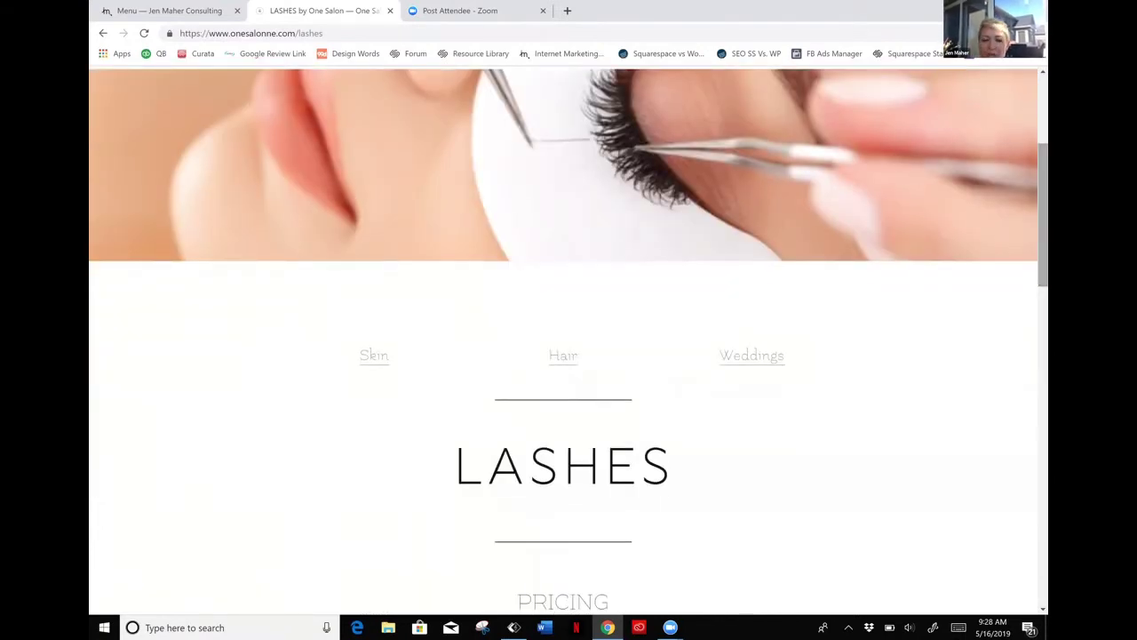